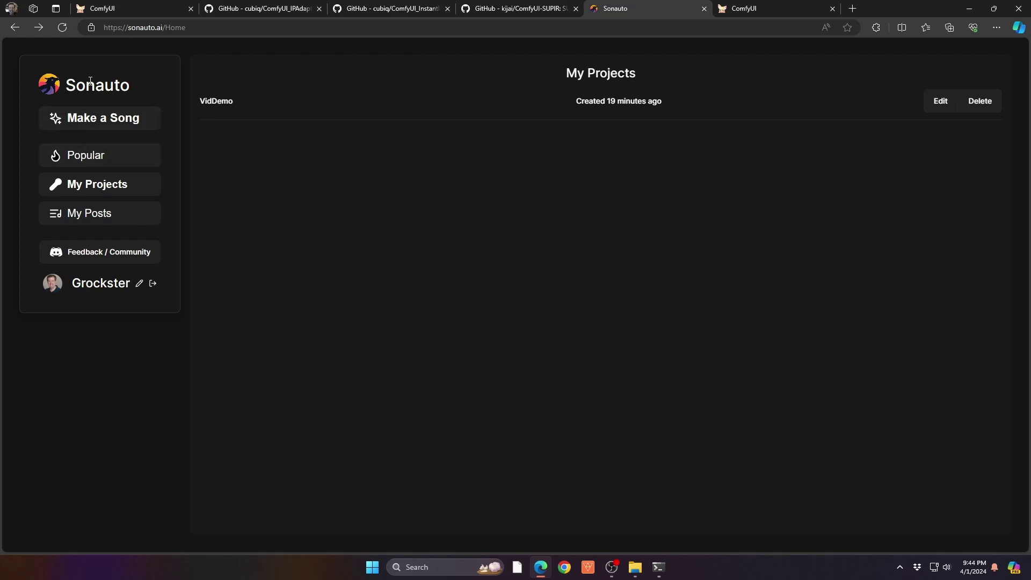
Step: Look at the popular songs and existing projects, and create a new song project named GrocksterTest
left_click(86, 154)
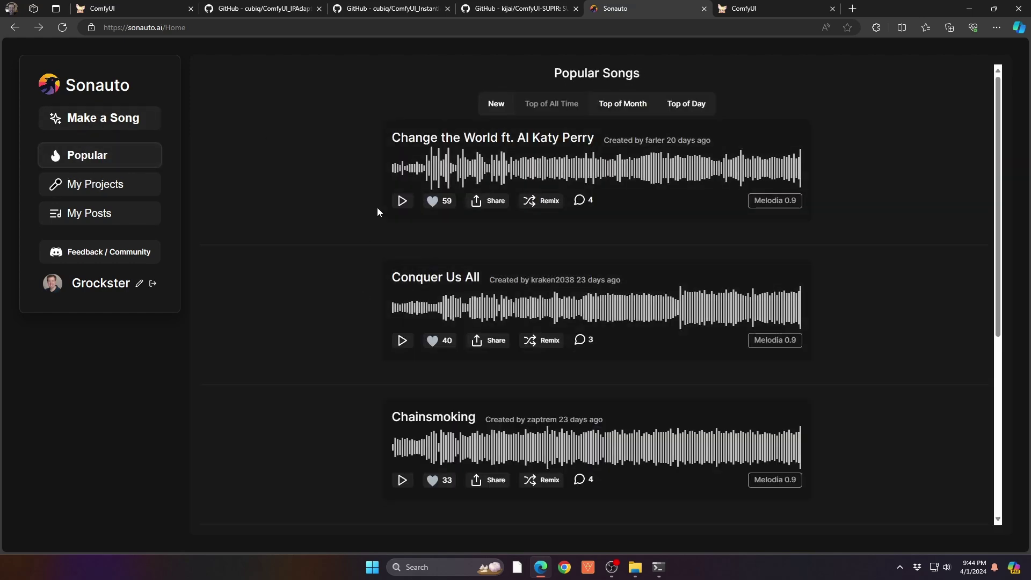
left_click(106, 188)
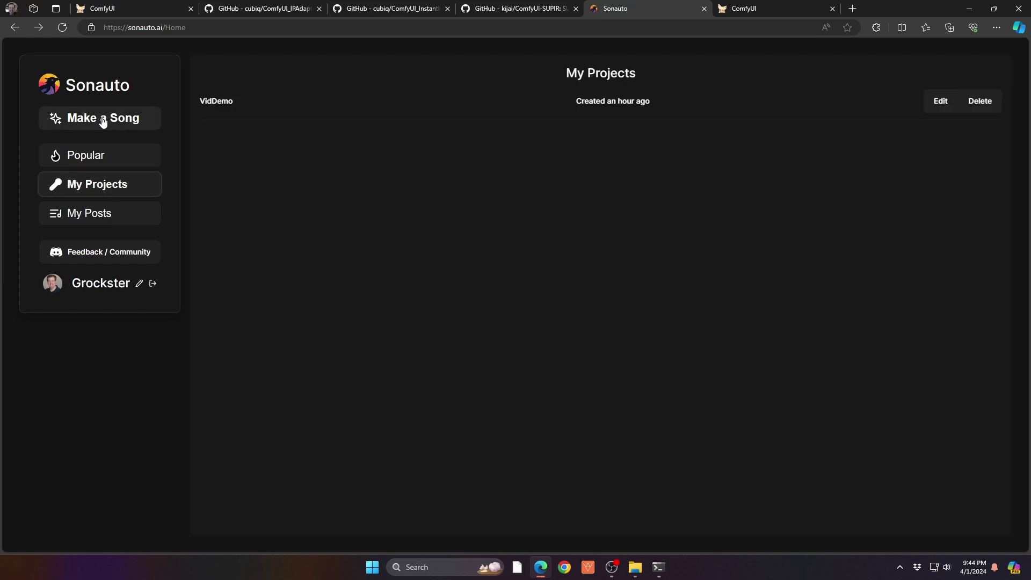
left_click(101, 118)
left_click(467, 307)
type("GrocksterTest")
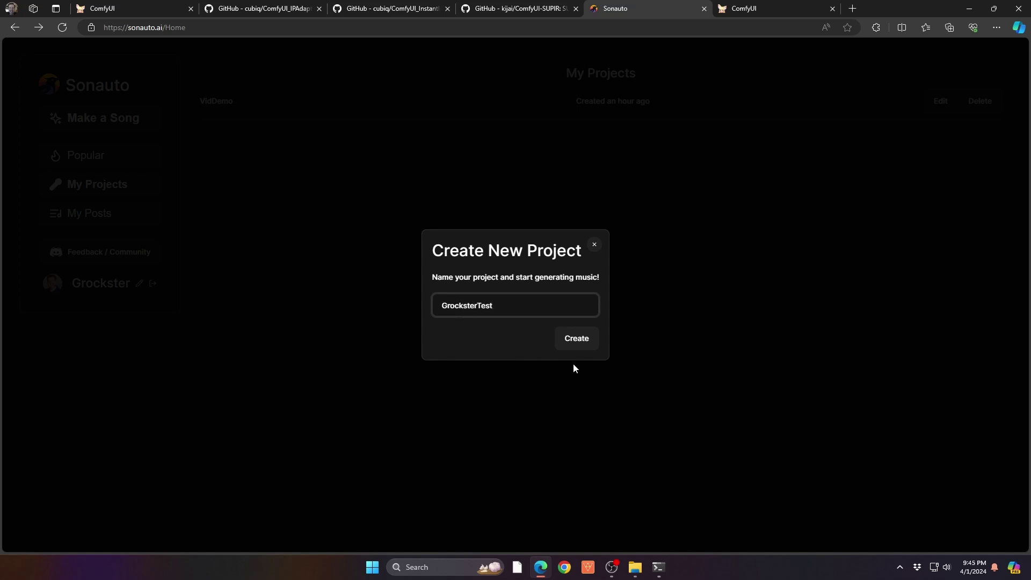
left_click(575, 339)
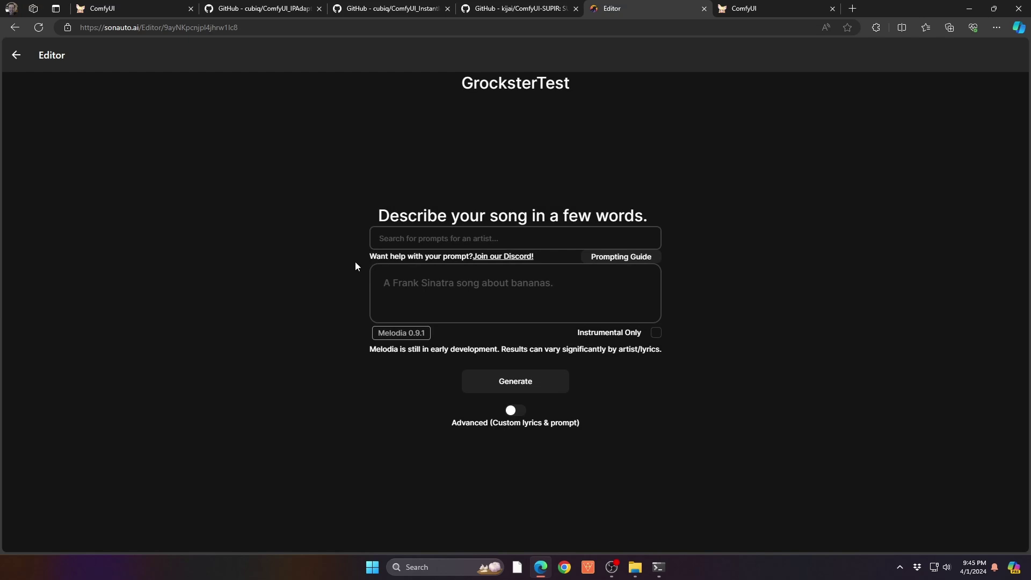
Step: Search the artist prompts for "reggae" and show the example prompt for Reggae Warriors
left_click(424, 232)
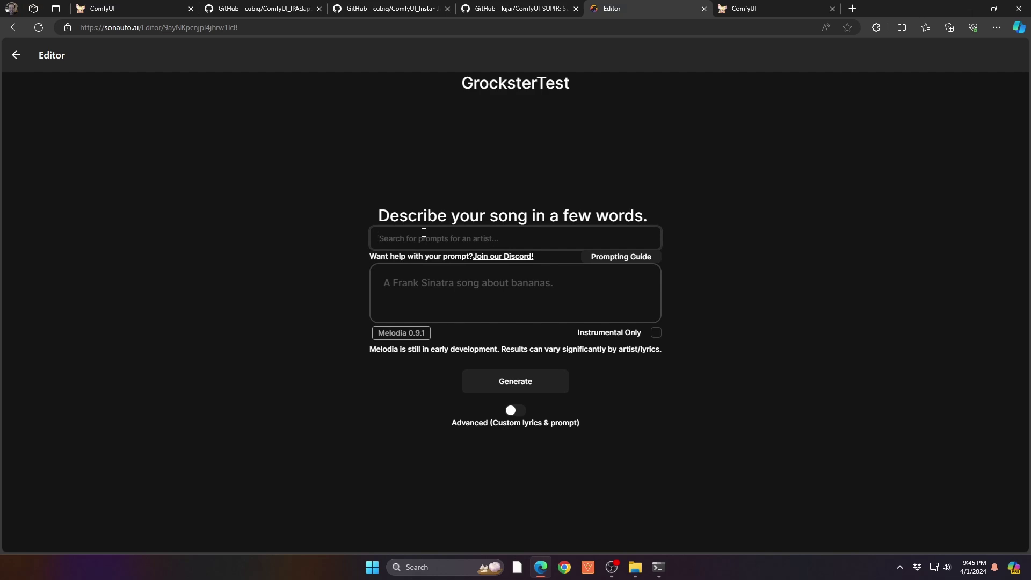
type("reggae")
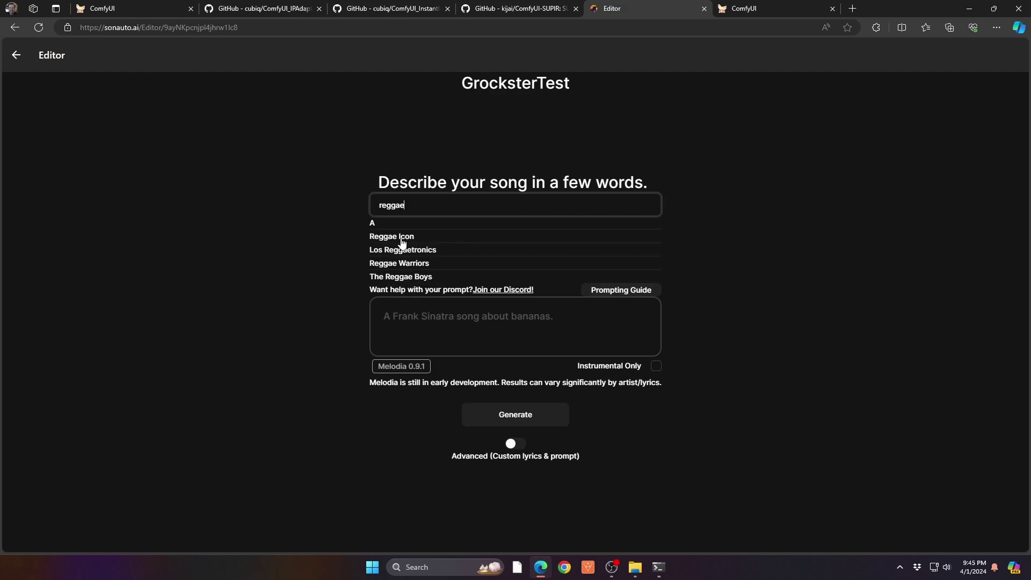
left_click(394, 264)
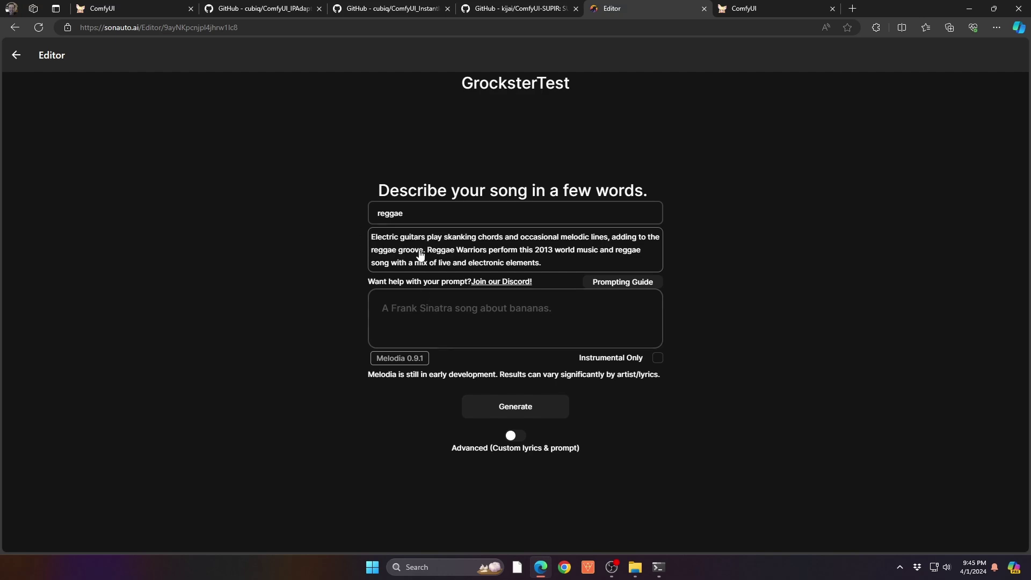
Step: Generate a song from the description "A reggae tune that talks about the recent advancements in AI"
left_click(439, 306)
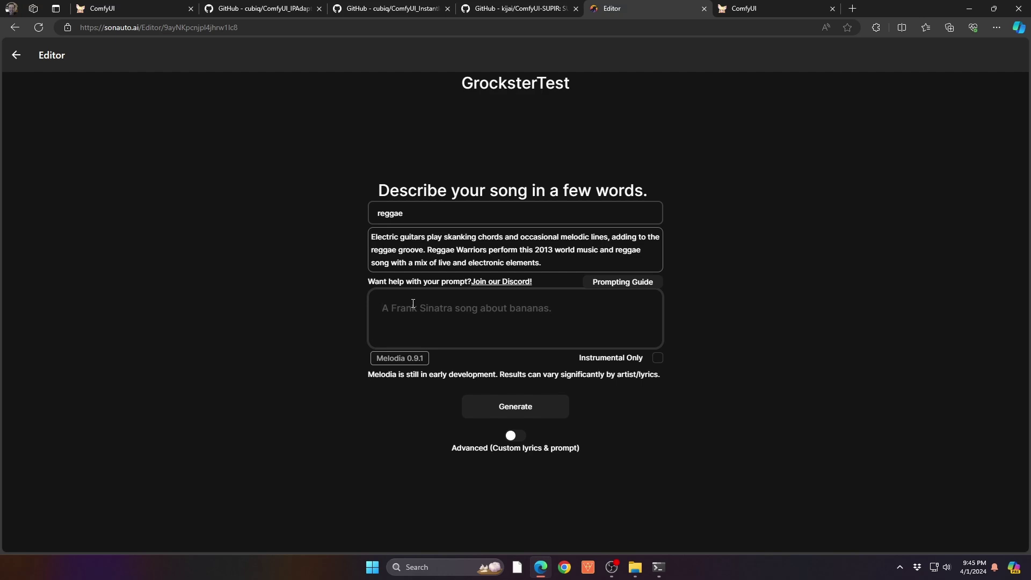
type("A reggae")
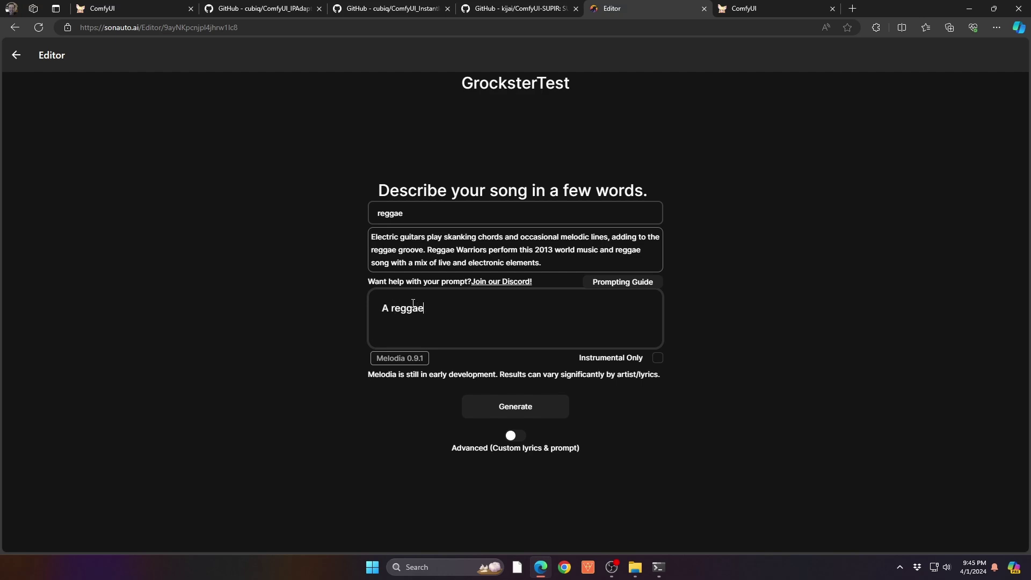
type(" tune that talks about the recena")
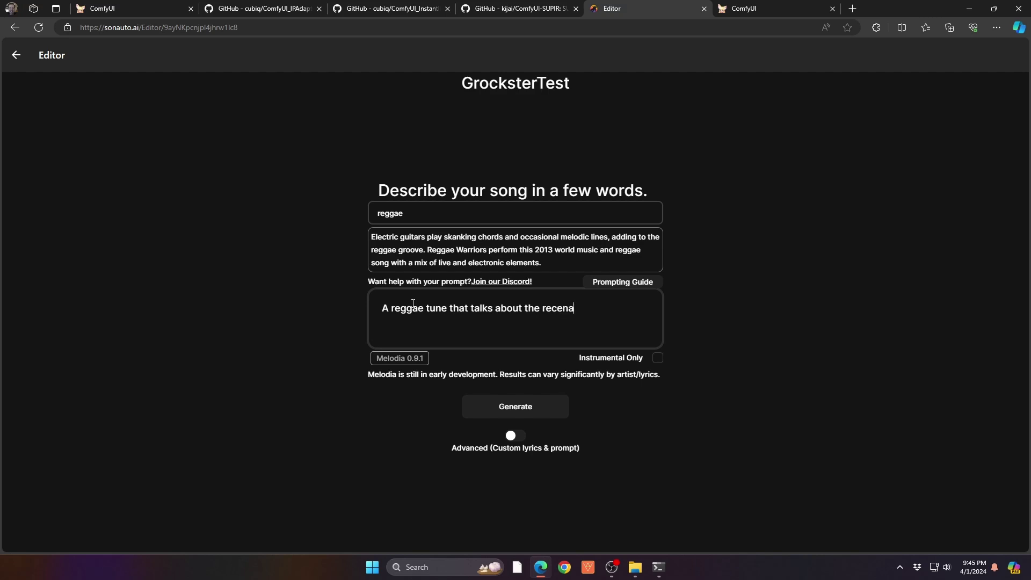
key("BackSpace")
type("t advancements in AI")
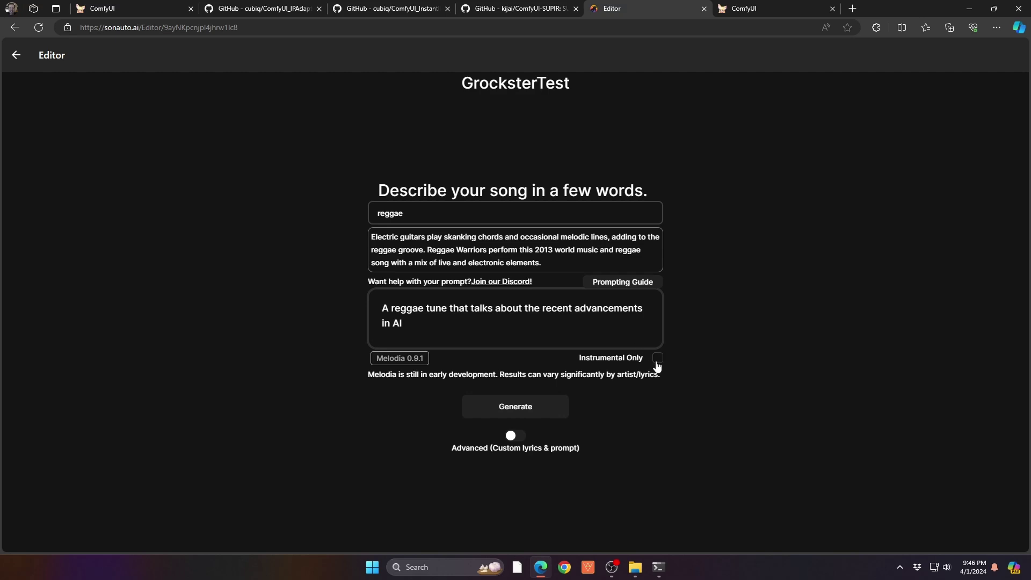
left_click(505, 409)
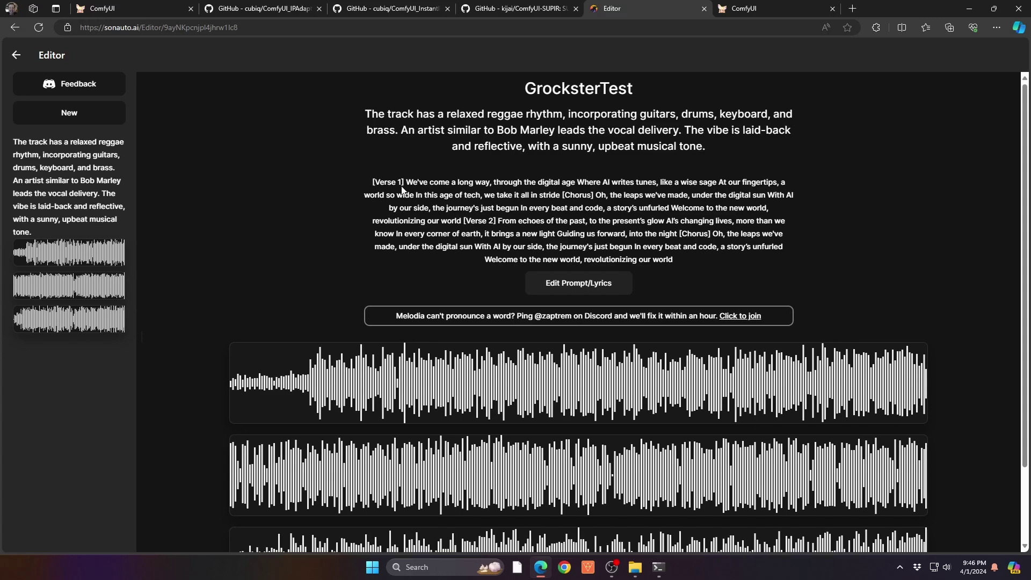
Step: Review the generated lyrics, play part of the first generated track and look over the other versions
left_click_drag(374, 183, 686, 262)
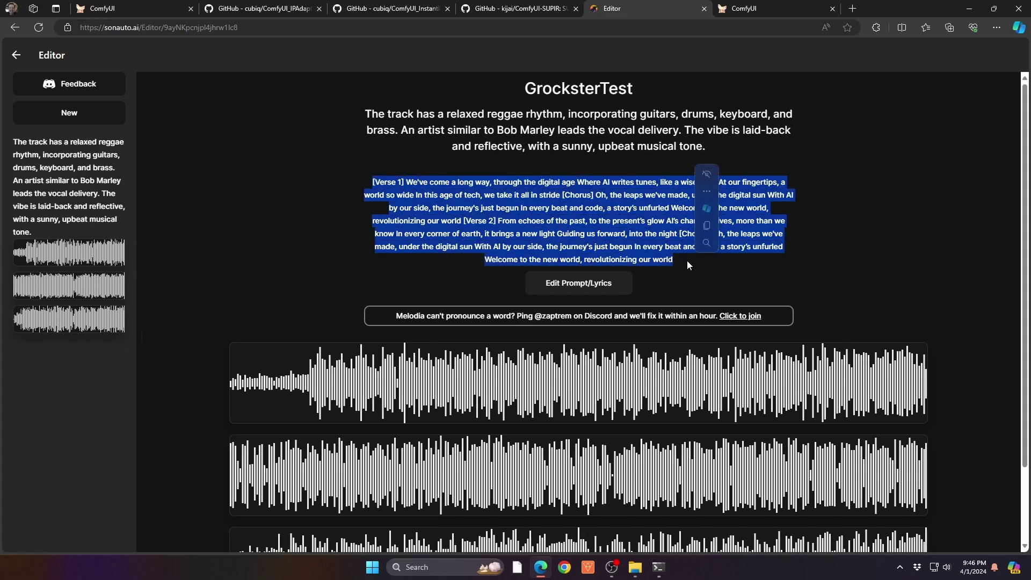
left_click(427, 270)
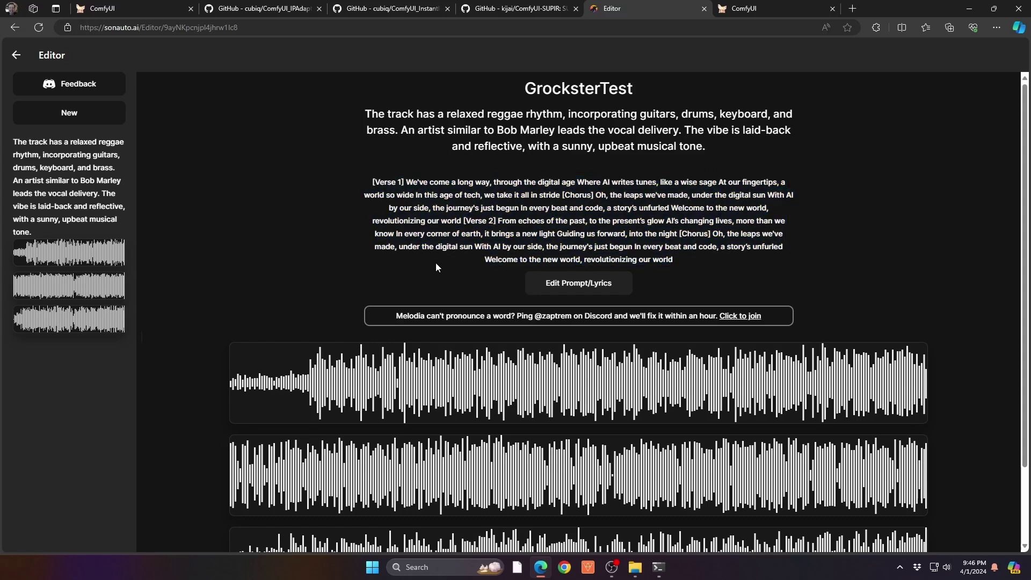
left_click(291, 388)
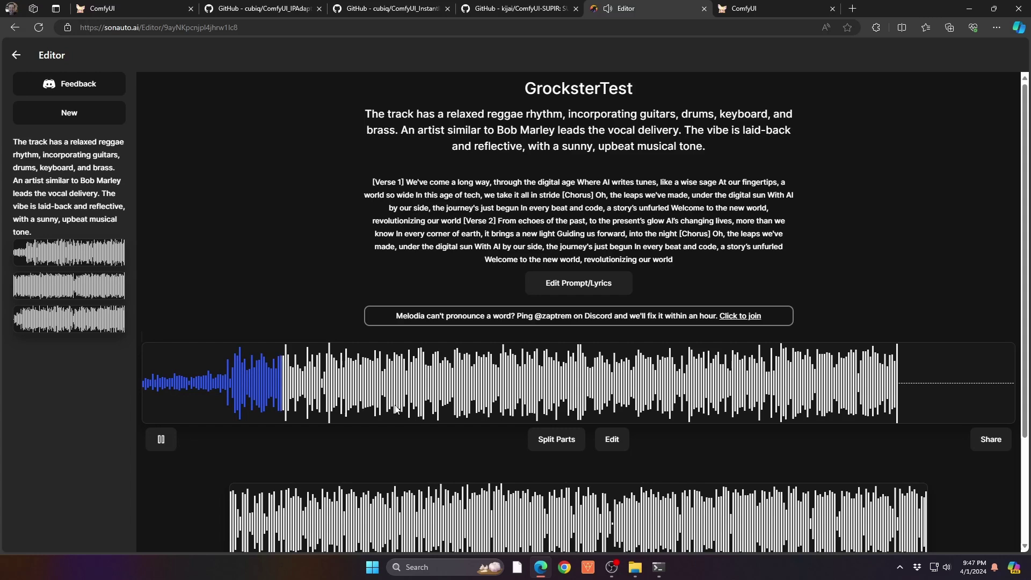
left_click(167, 443)
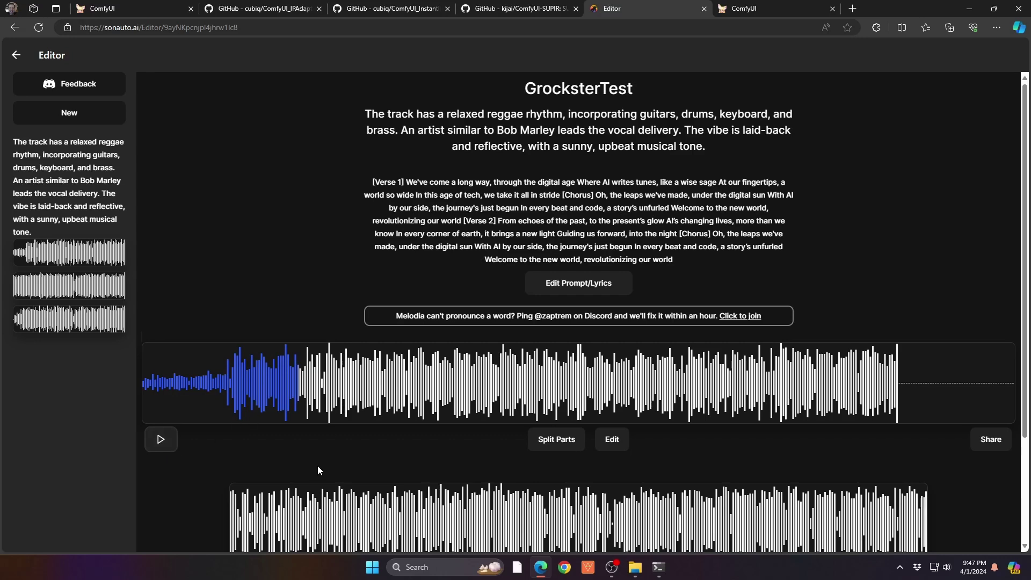
scroll(317, 466, "down", 3)
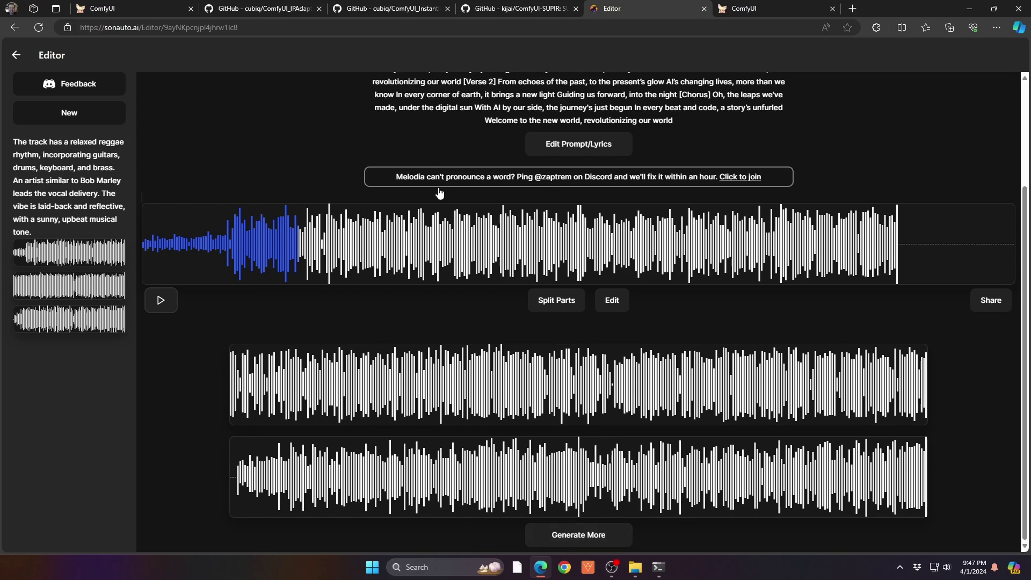
scroll(315, 153, "up", 3)
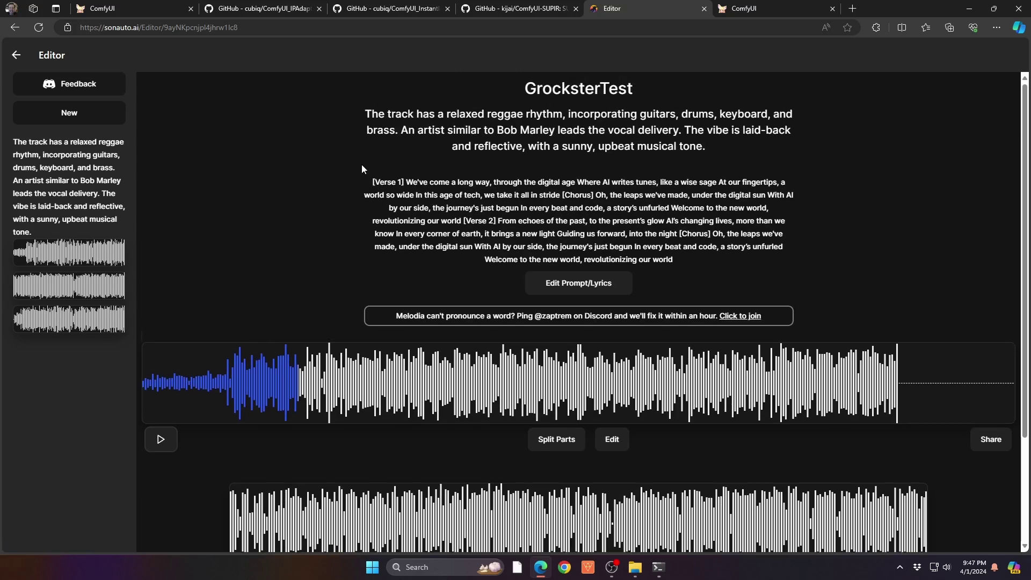
Step: Open the song's prompt and lyrics for editing and read through the verses and choruses
left_click(563, 284)
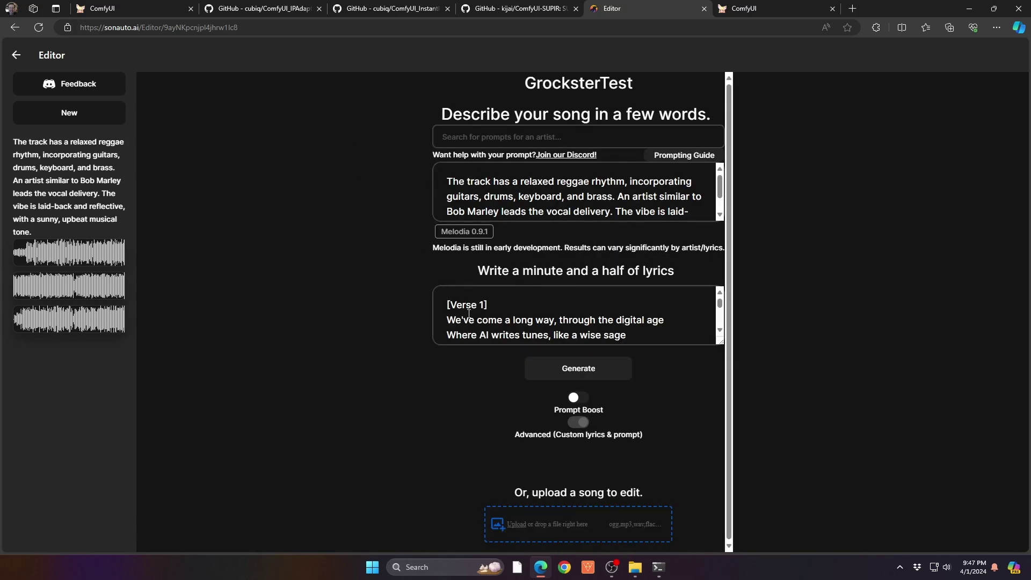
scroll(469, 314, "down", 3)
scroll(505, 296, "down", 5)
scroll(495, 297, "down", 3)
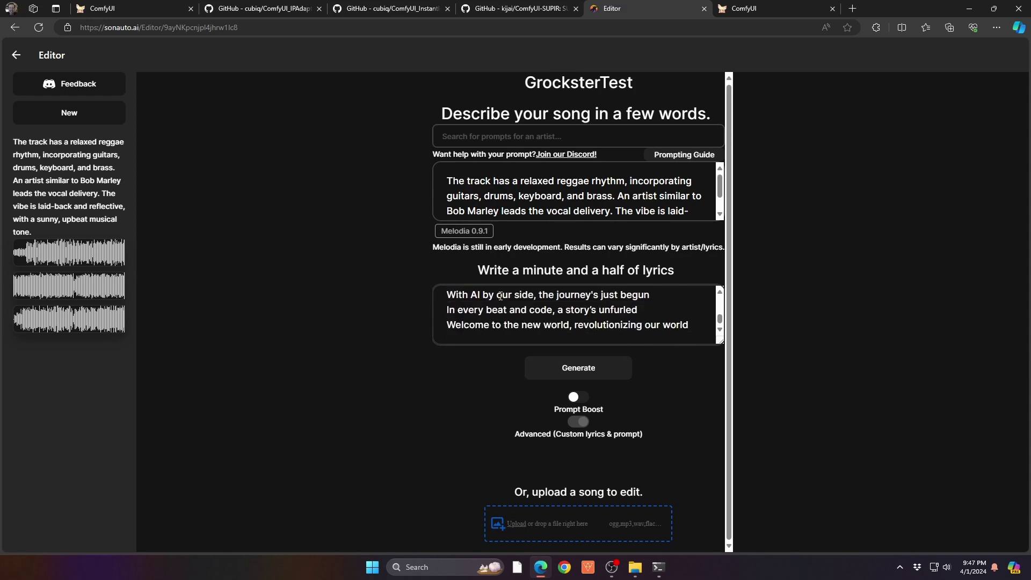
scroll(505, 306, "up", 4)
scroll(508, 315, "up", 4)
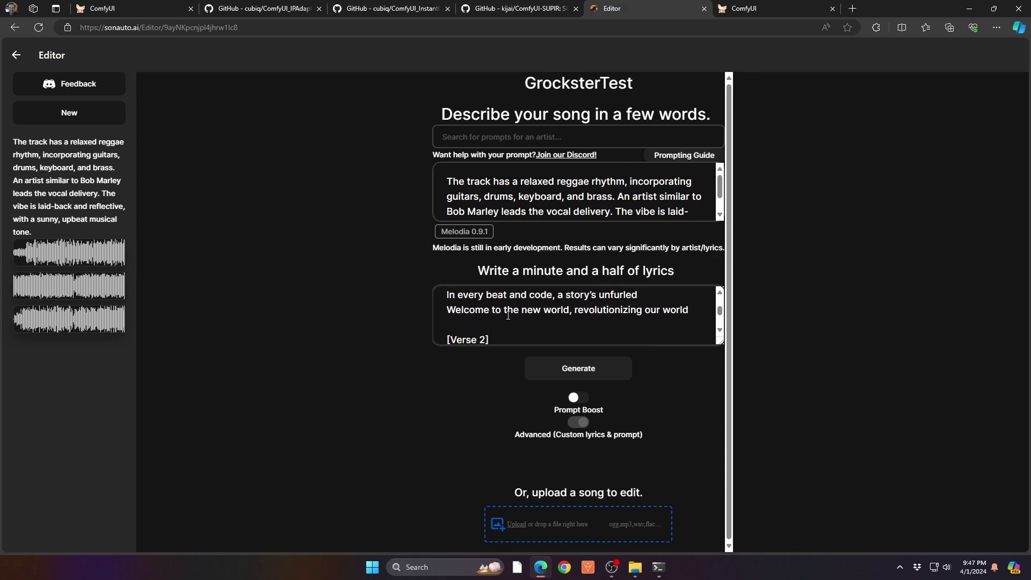
Step: Switch Prompt Boost on and back off, and turn off the Advanced custom lyrics and prompt mode
left_click(576, 398)
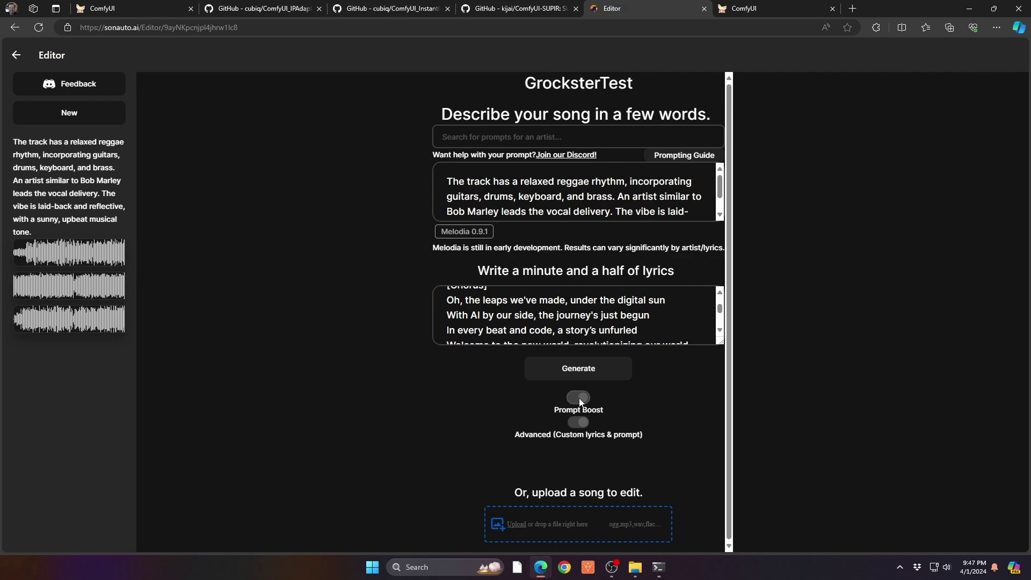
left_click(580, 400)
left_click(584, 425)
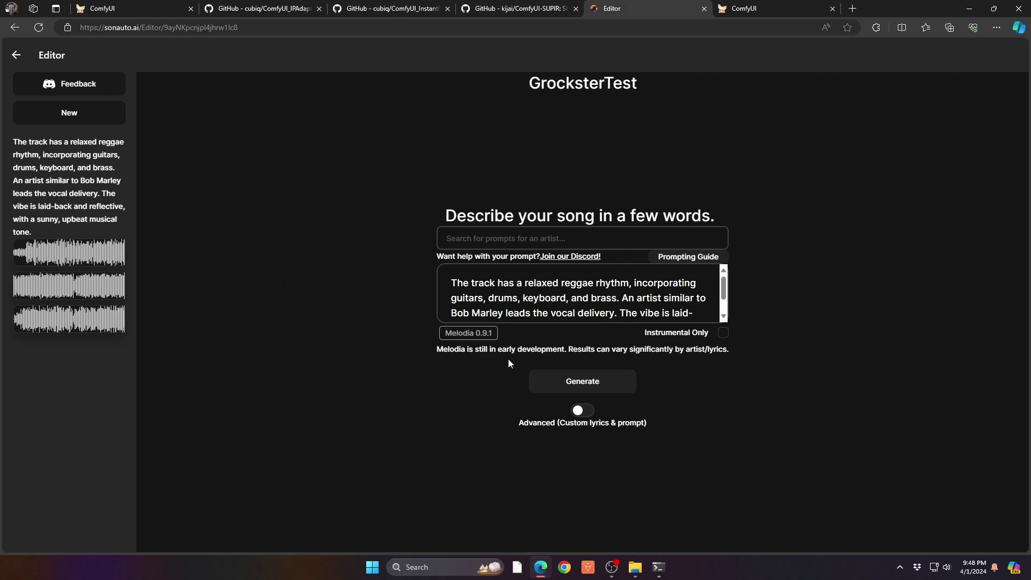
Step: Open the first generated track, enter Grock as its song name for publishing, and close the publishing options
left_click(121, 262)
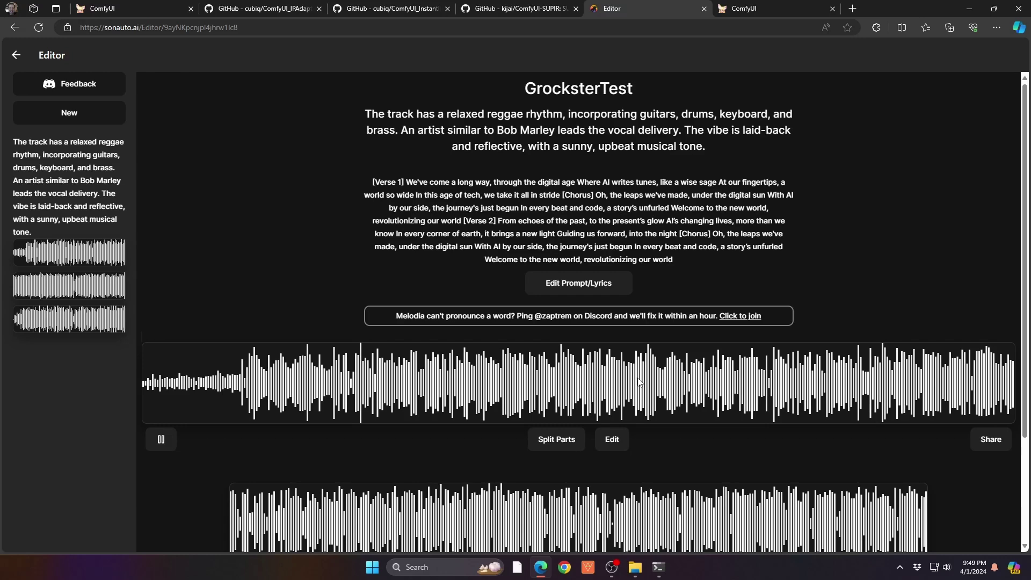
left_click(992, 441)
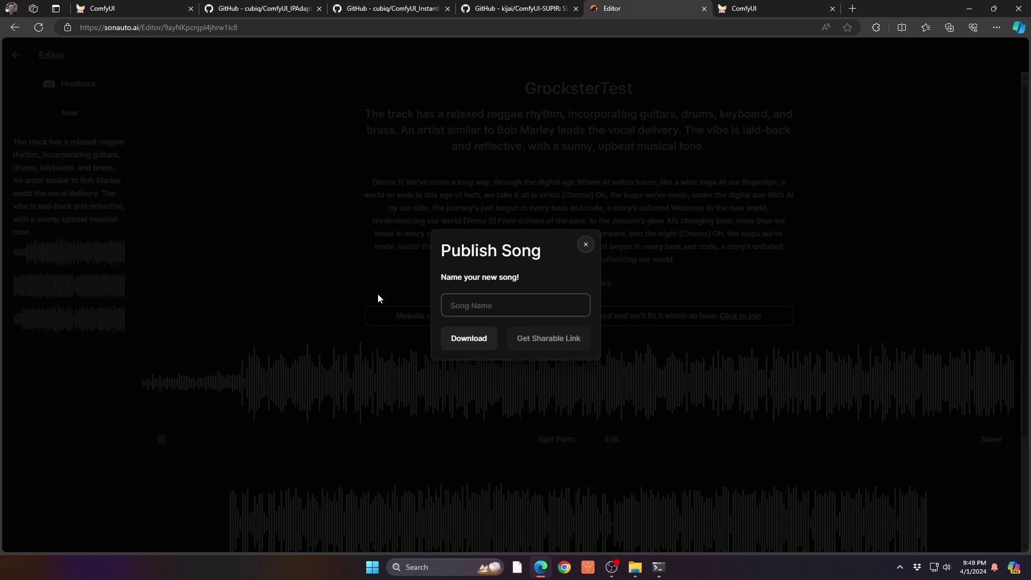
left_click(494, 306)
type("Grock")
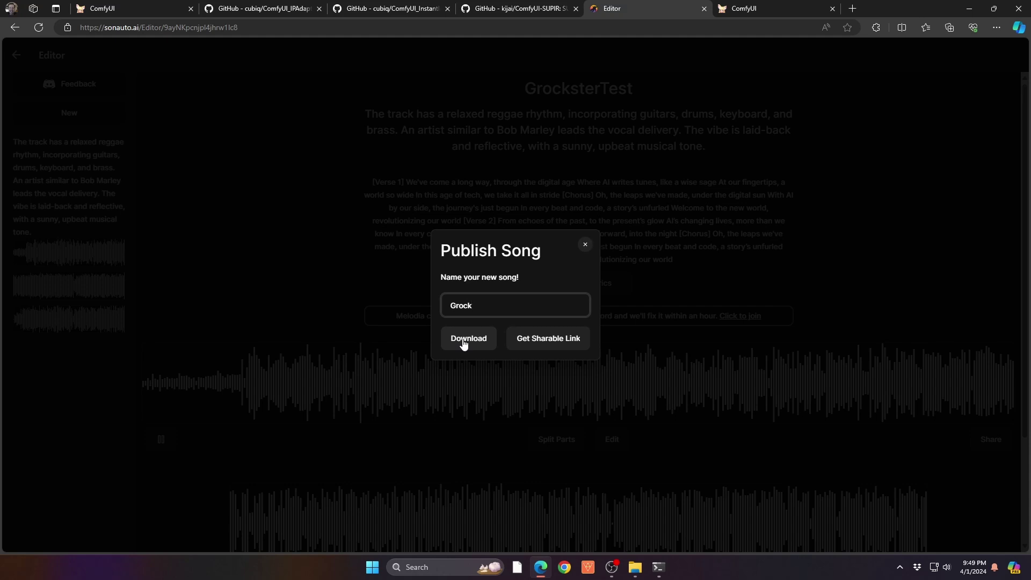
left_click(585, 246)
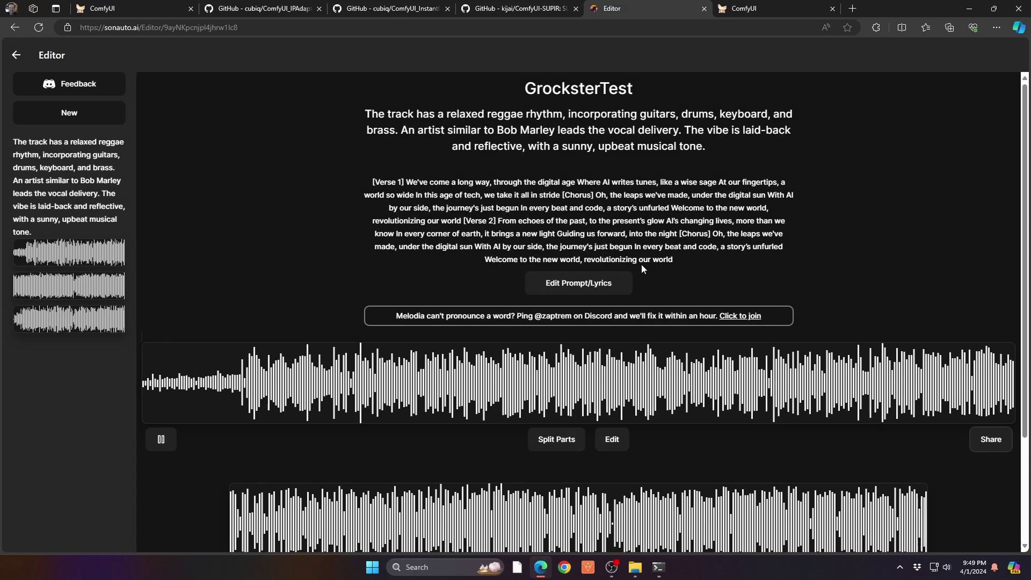
Step: Extend the first track by moving the edit selection just past the end of its waveform and regenerating the selected part
left_click(616, 448)
left_click_drag(402, 383, 431, 383)
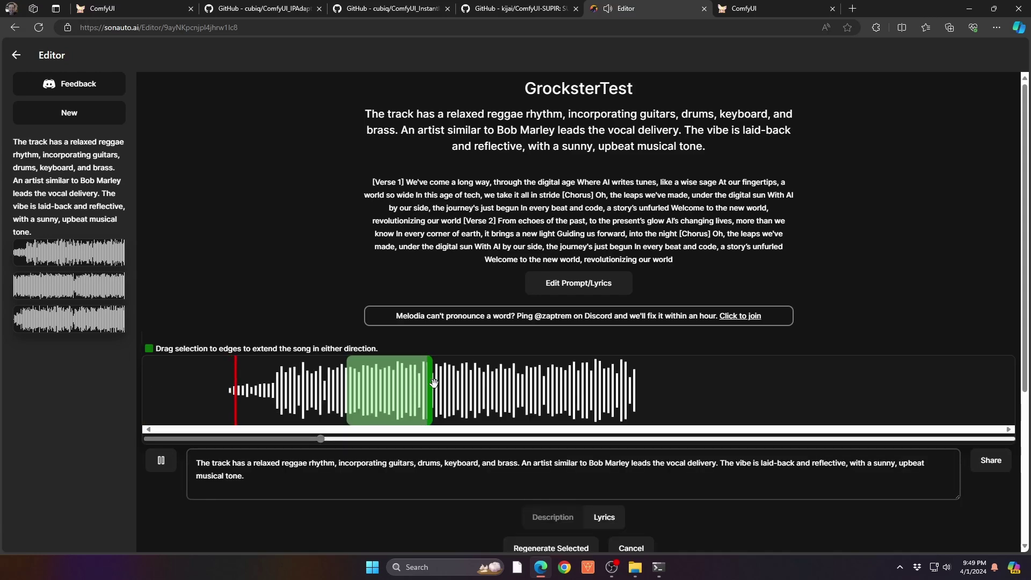
left_click(160, 460)
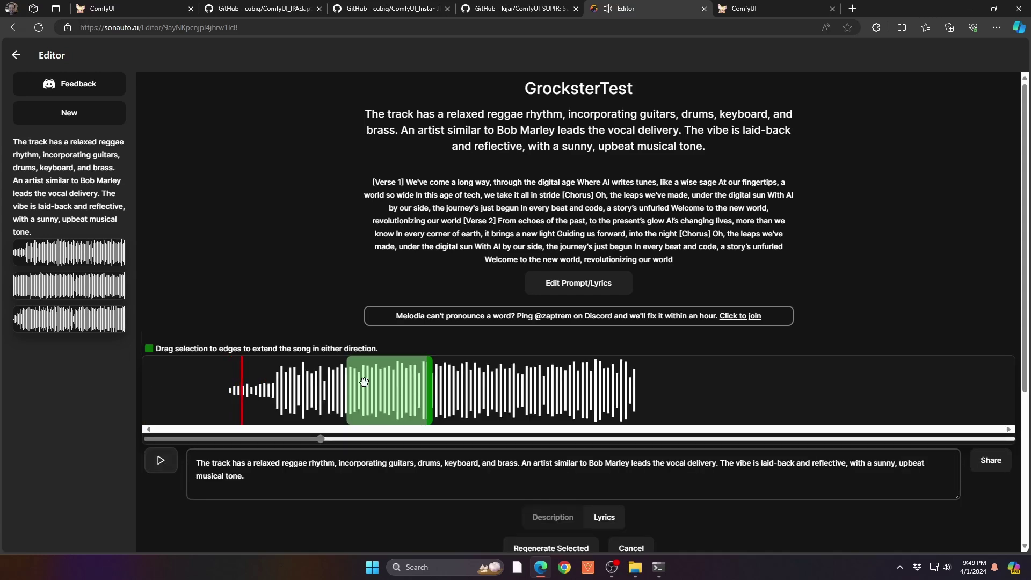
left_click_drag(432, 395, 482, 389)
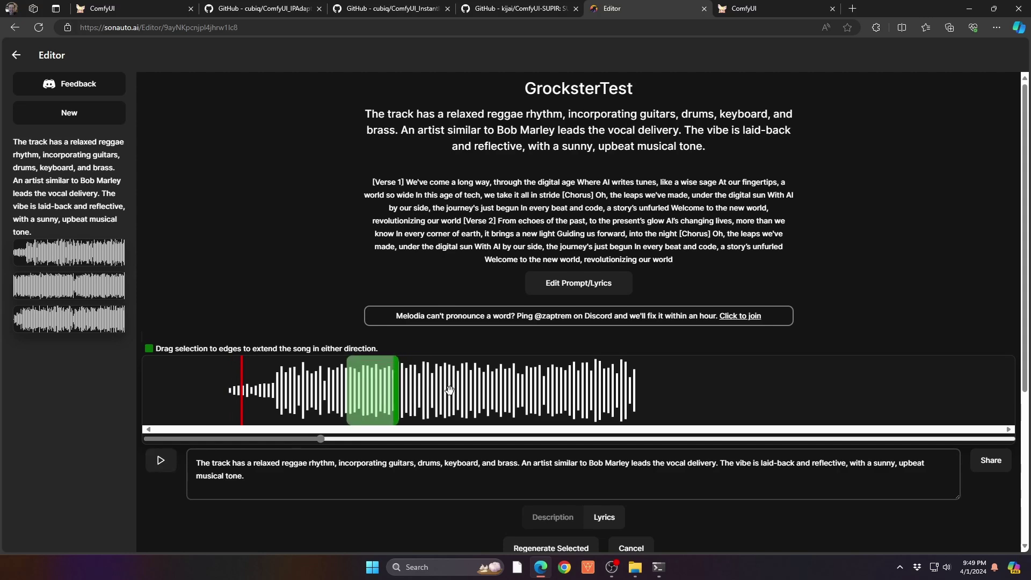
left_click_drag(377, 396, 720, 409)
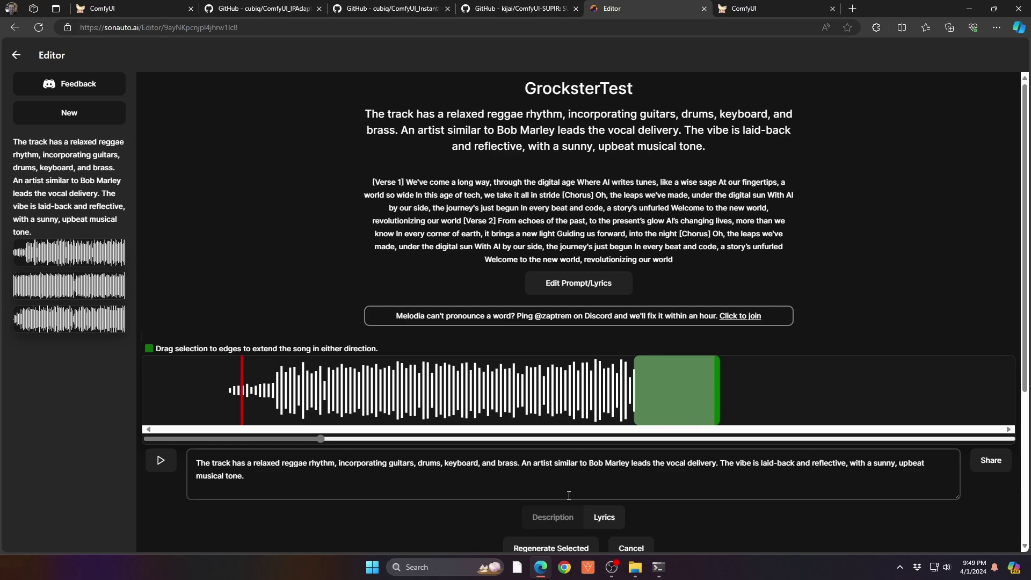
scroll(651, 532, "down", 3)
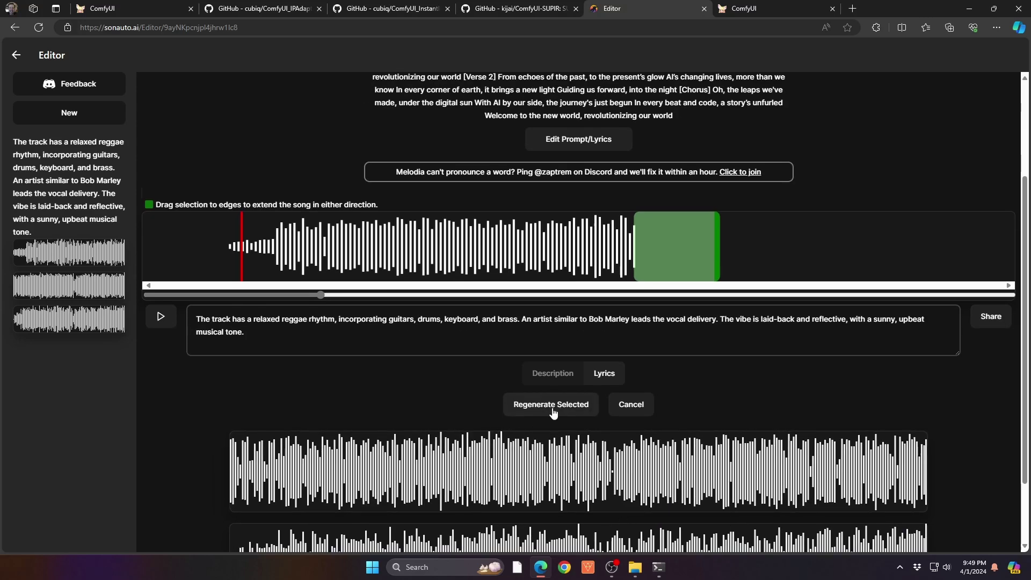
left_click(547, 407)
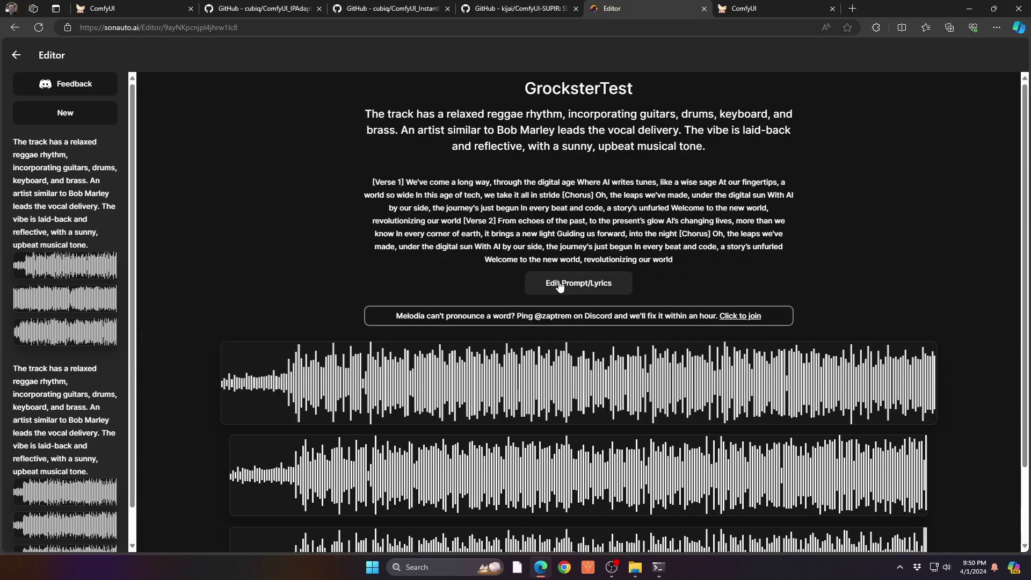
Step: Open the extended song's prompt and lyrics for editing and look through the history of generated tracks
left_click(552, 284)
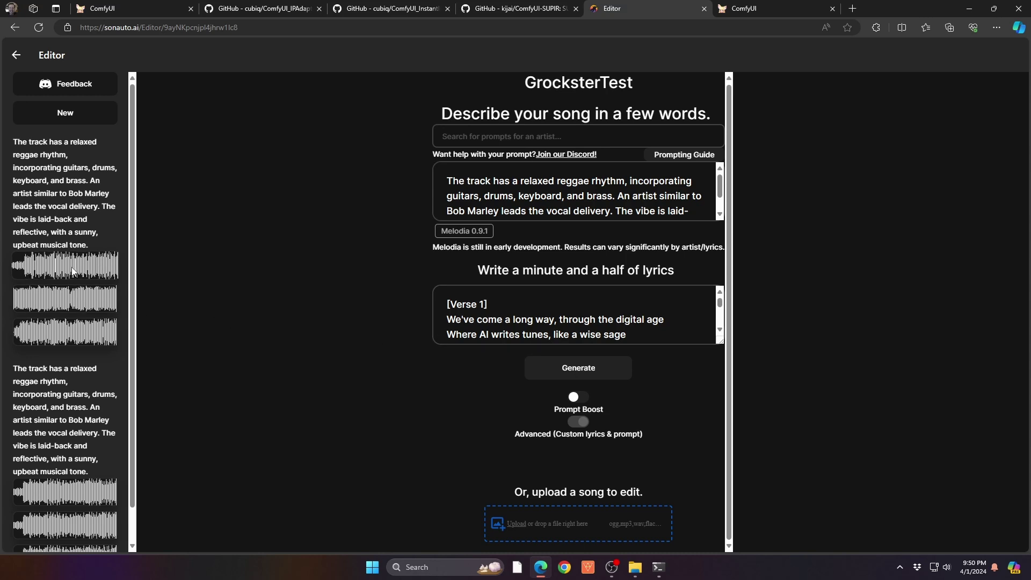
scroll(76, 264, "down", 1)
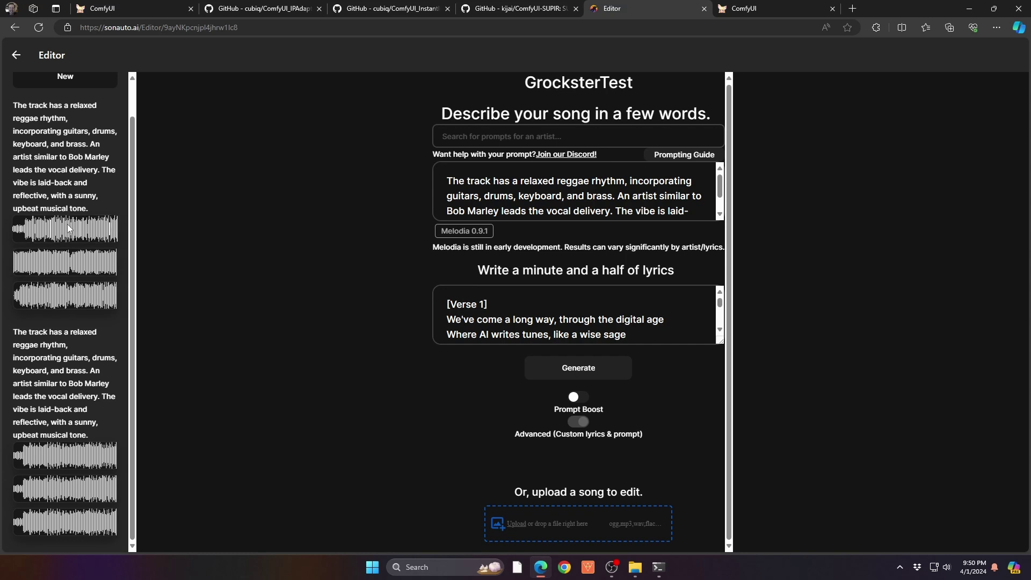
Step: Select the first track in the newest set of generated songs in the project's history
scroll(69, 228, "up", 1)
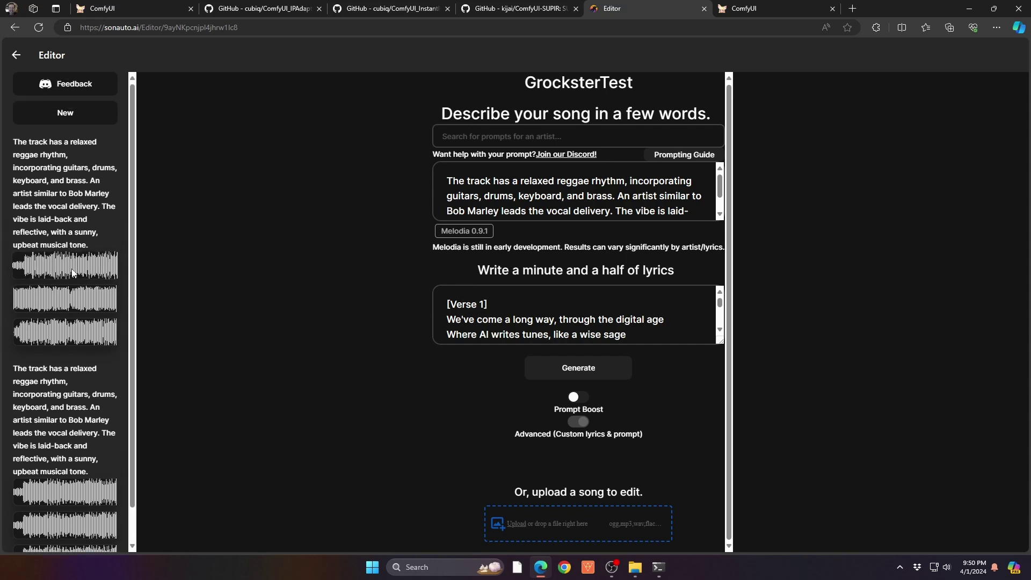
left_click(99, 265)
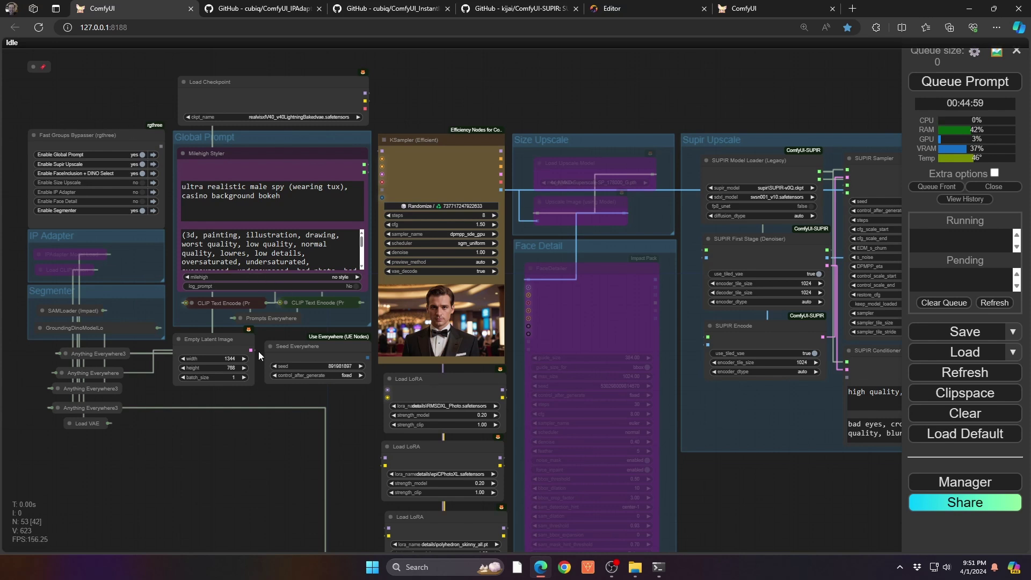
Step: Switch to ComfyUI and disable every group except Global Prompt in the Fast Groups Bypasser node
left_click(129, 164)
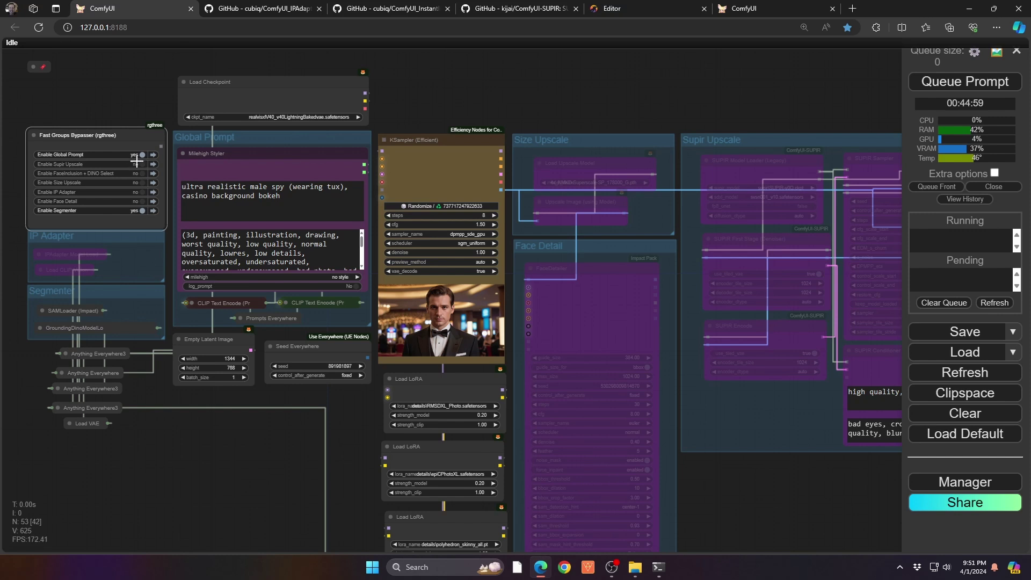
left_click(138, 210)
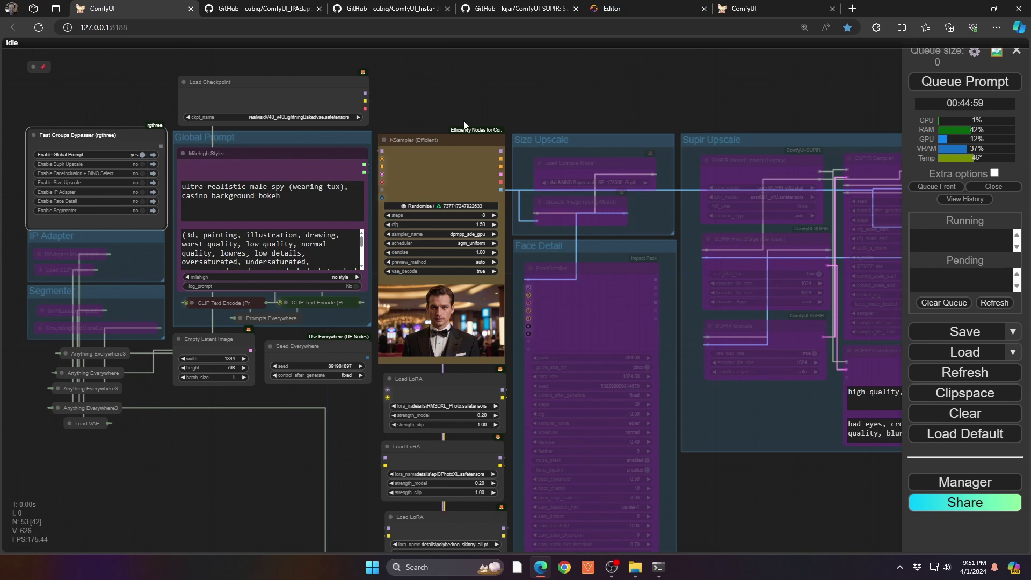
Step: Look through the saved node templates for the workflow canvas and dismiss the list without adding one
right_click(460, 72)
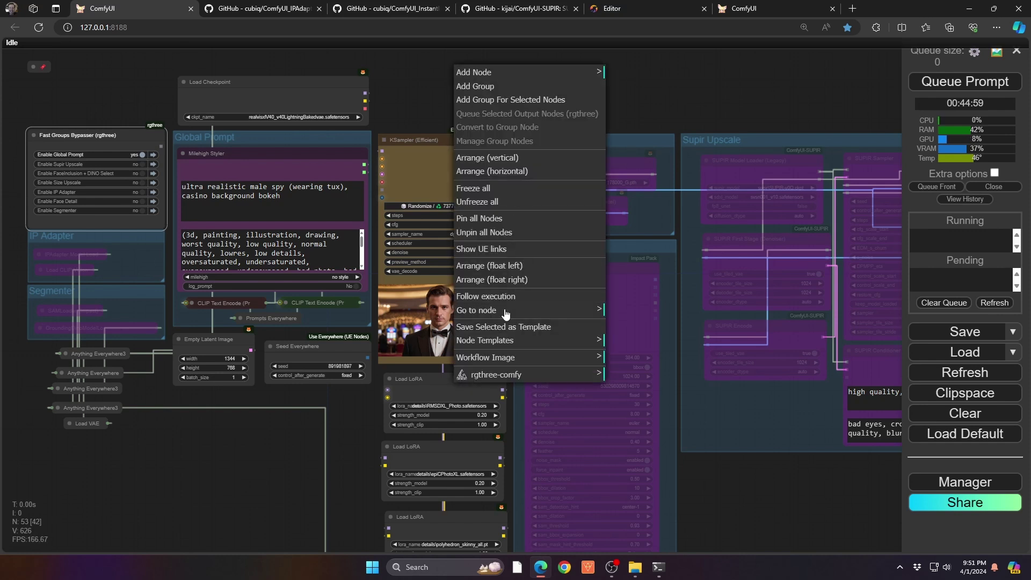
left_click(505, 348)
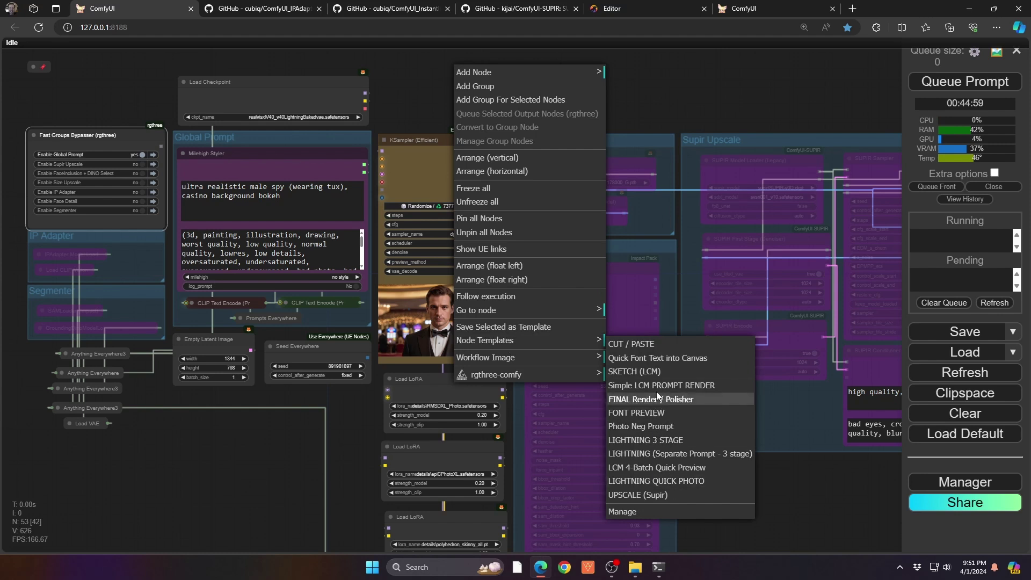
left_click(414, 92)
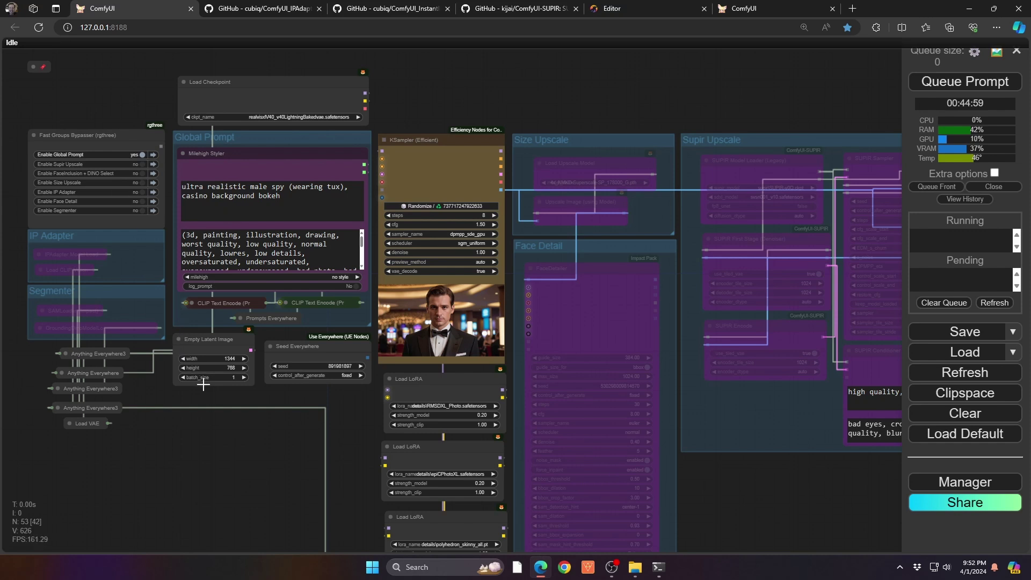
Step: Enable the Supir Upscale, FaceInclusion + DINO Select, Size Upscale, IP Adapter, Face Detail and Segmenter groups in the Fast Groups Bypasser
scroll(345, 406, "up", 5)
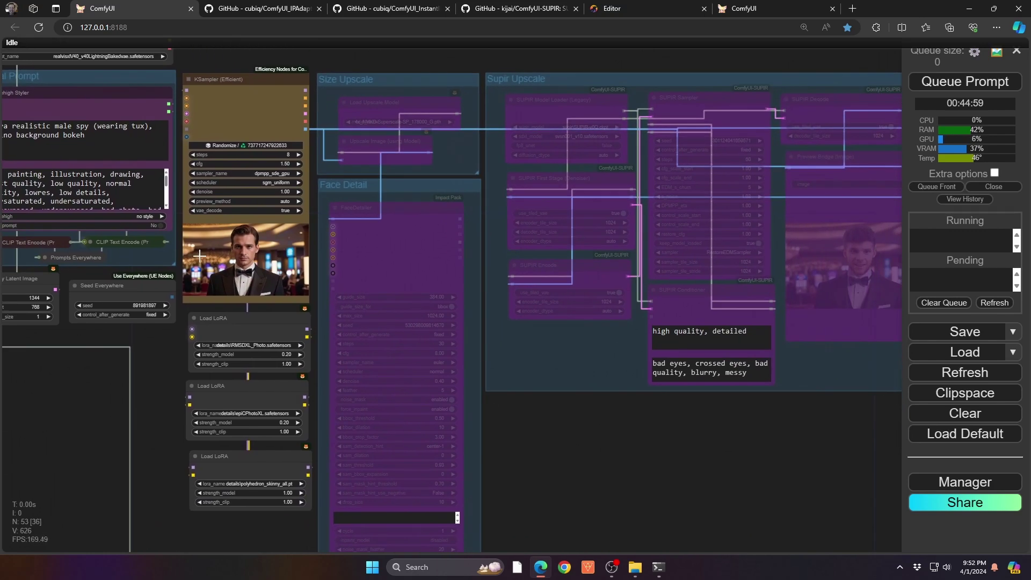
scroll(209, 229, "down", 1)
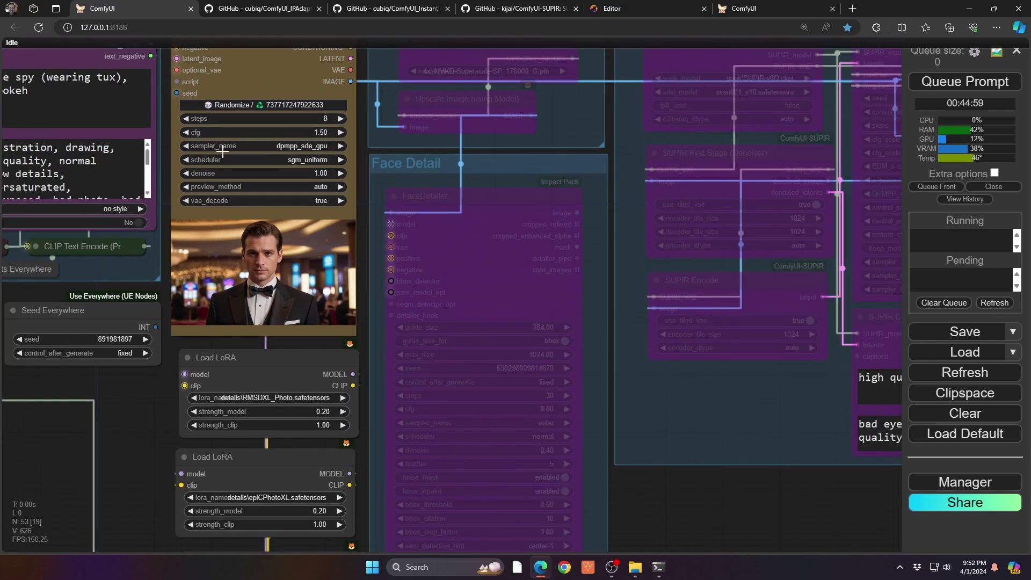
left_click_drag(156, 412, 240, 530)
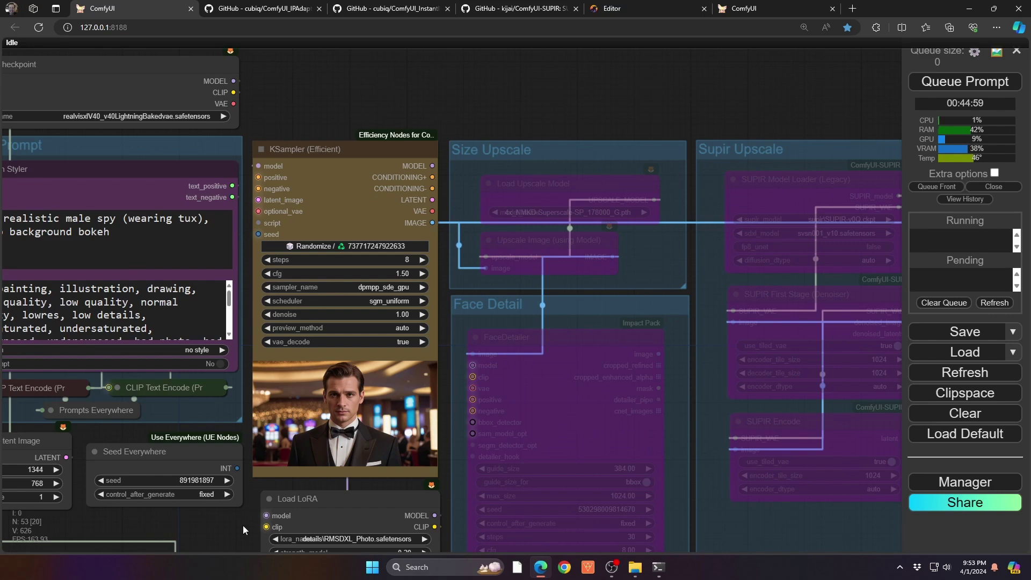
scroll(242, 525, "down", 3)
left_click_drag(192, 402, 341, 457)
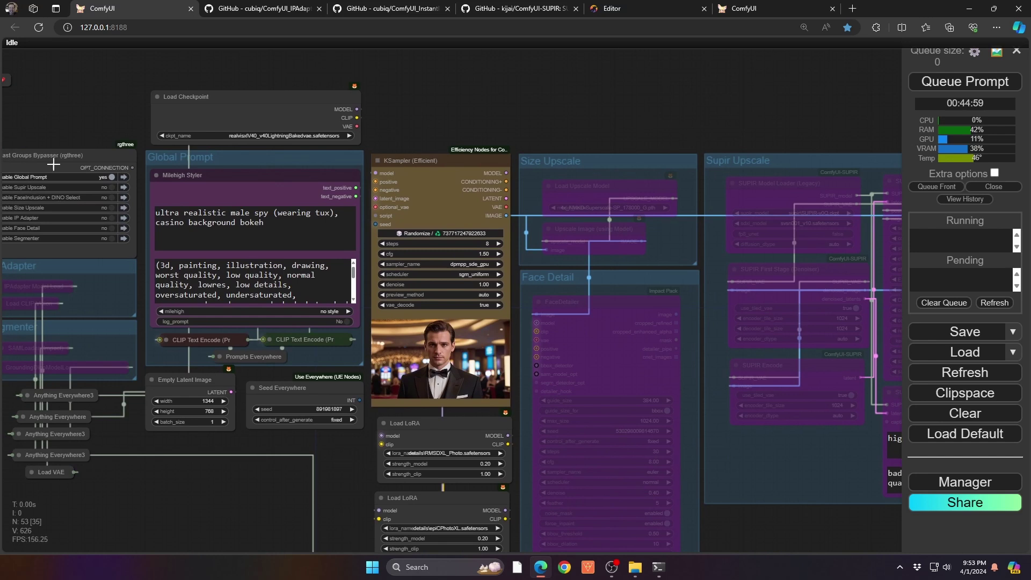
left_click(111, 187)
left_click(111, 197)
left_click(112, 208)
left_click(111, 217)
left_click(111, 228)
left_click(112, 238)
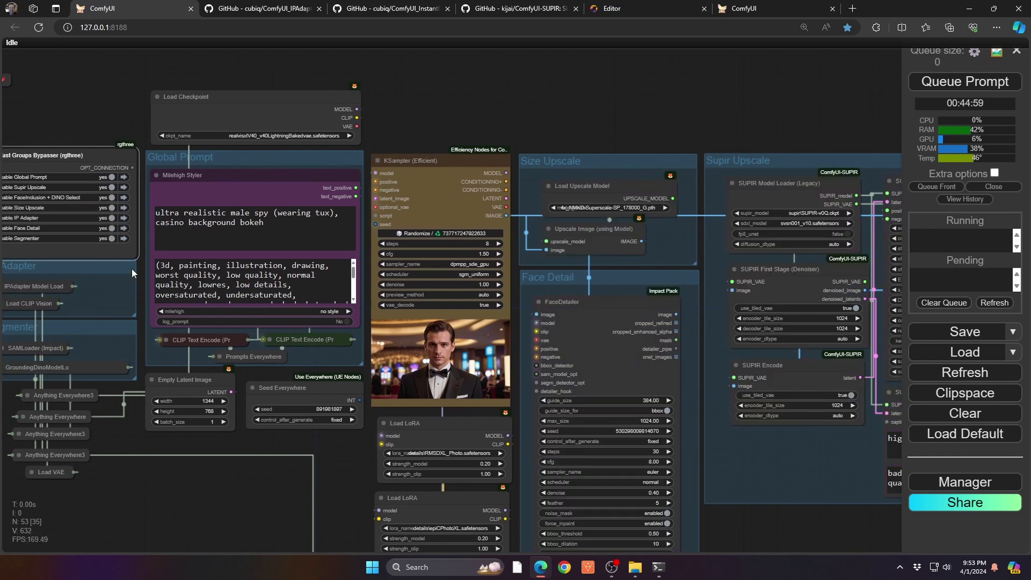
Step: Examine the nodes and settings of the Size Upscale, Face Detail and Supir Upscale groups in the workflow
scroll(548, 174, "up", 5)
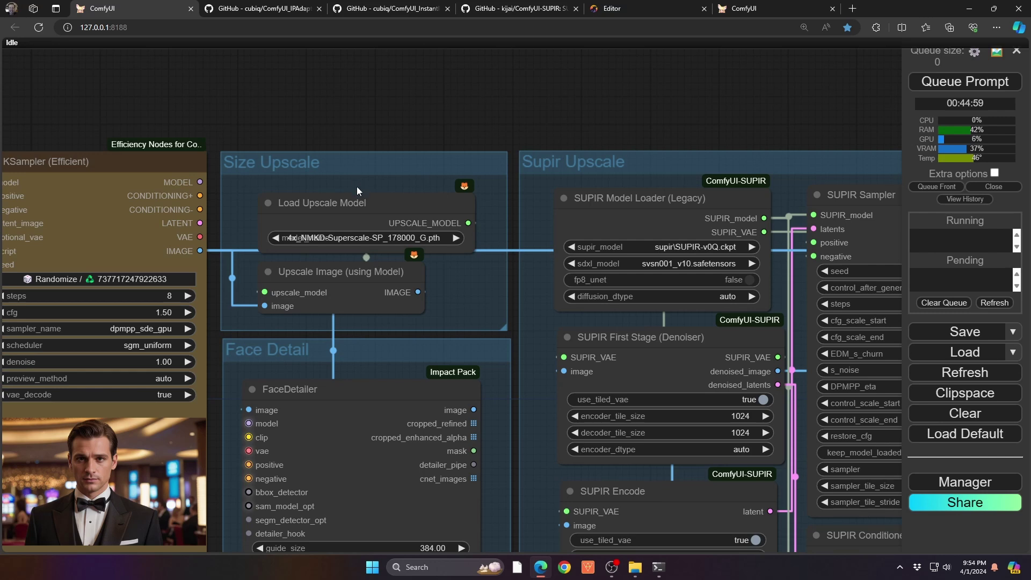
scroll(348, 256, "up", 5)
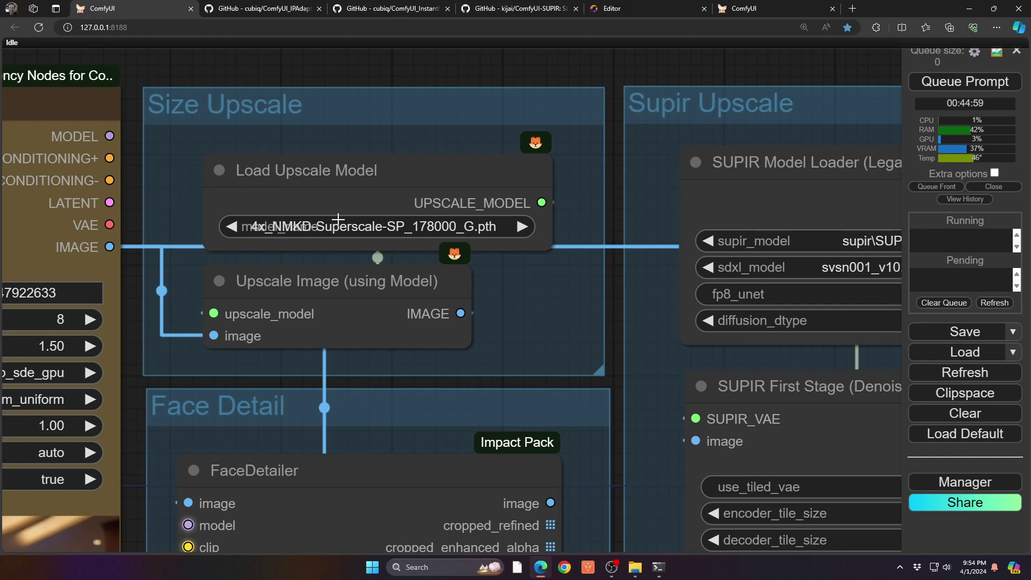
left_click(338, 223)
left_click_drag(135, 396, 134, 371)
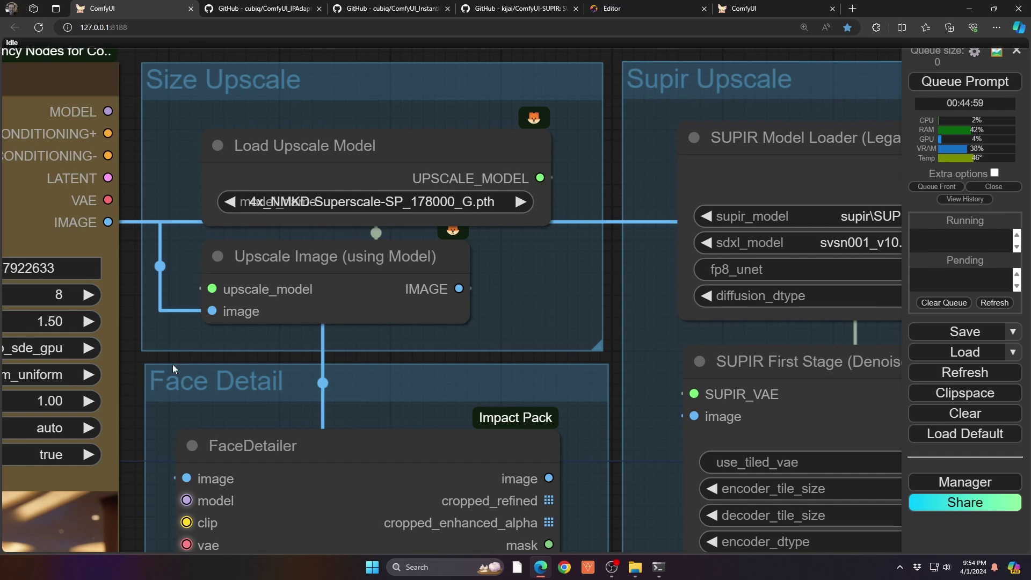
scroll(173, 364, "down", 3)
left_click_drag(142, 415, 248, 146)
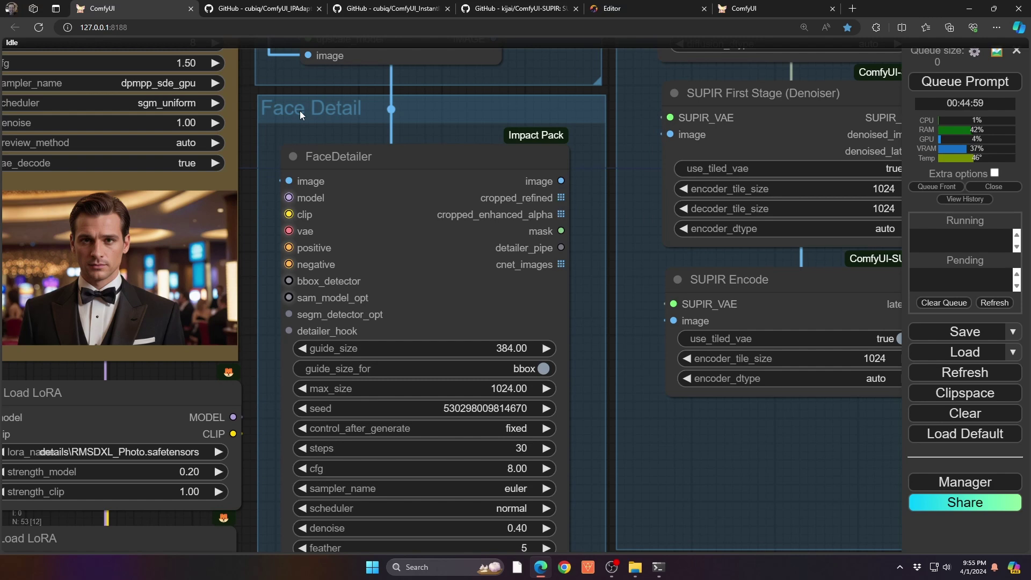
scroll(308, 144, "down", 3)
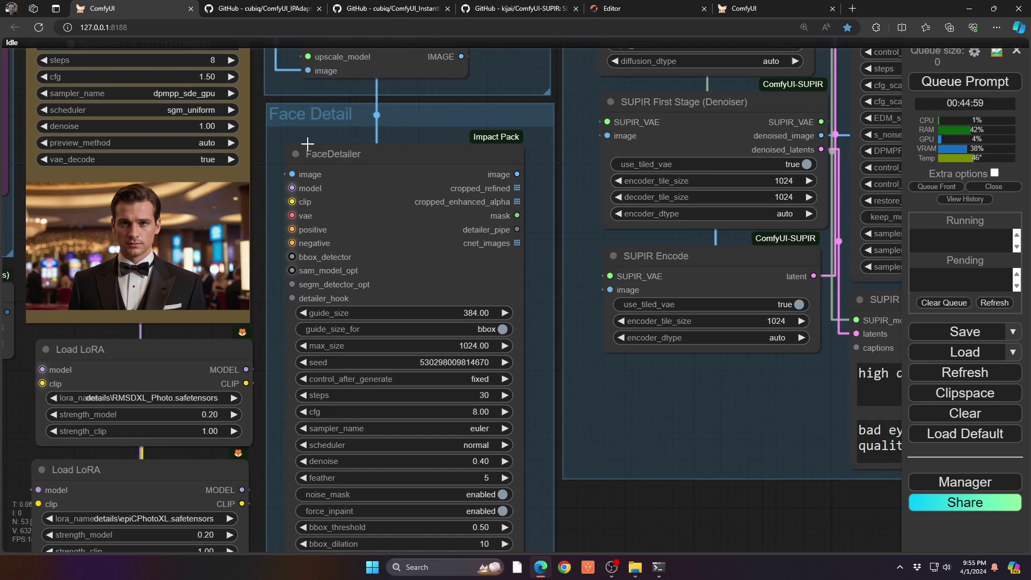
left_click_drag(578, 513, 499, 552)
left_click_drag(637, 512, 455, 553)
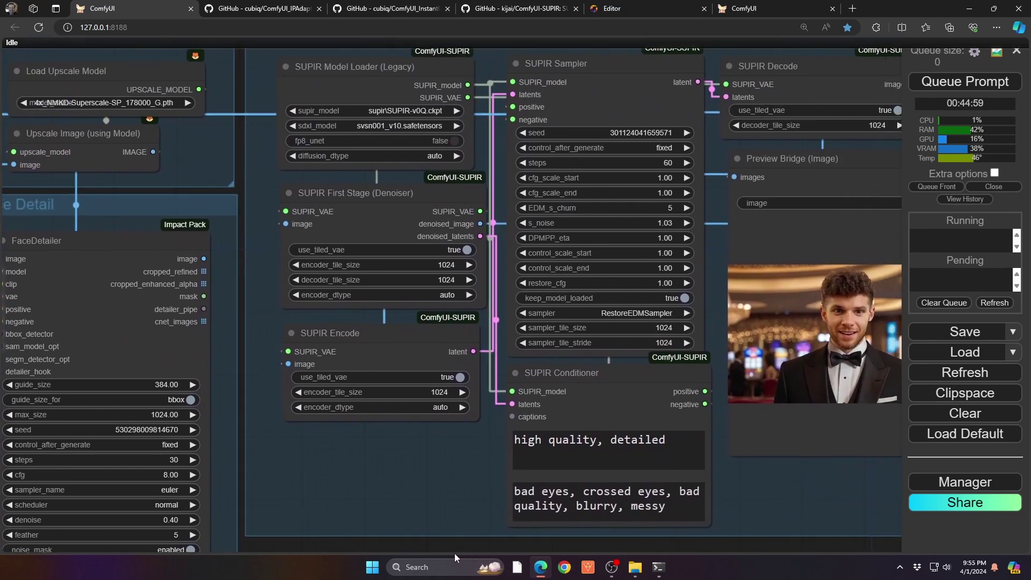
scroll(354, 275, "down", 5)
left_click_drag(331, 104, 257, 126)
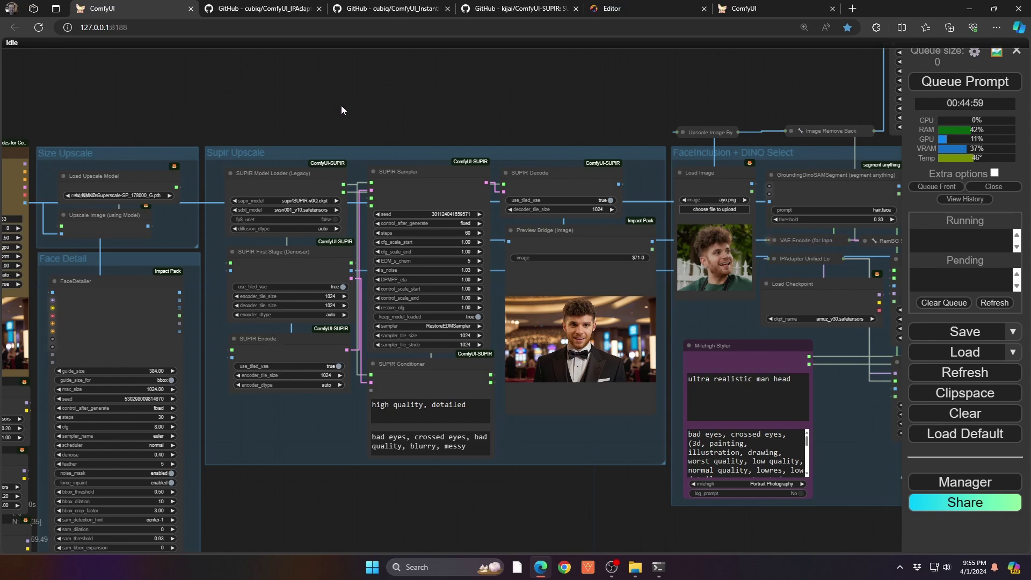
left_click_drag(341, 110, 376, 131)
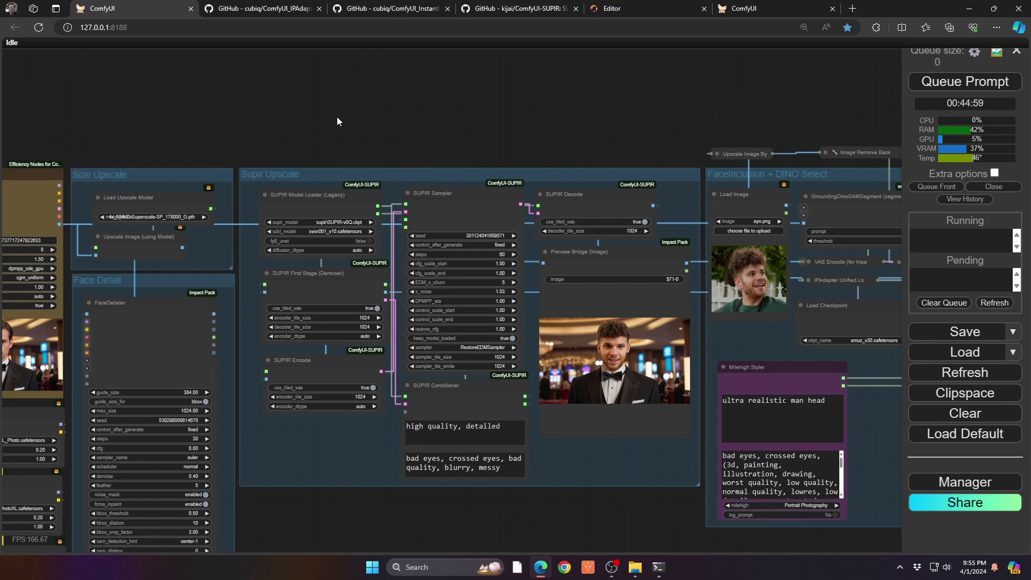
Step: Review the ComfyUI_IPAdapter_plus GitHub README, examining its installation section and required CLIP vision, IPAdapter, FaceID and LoRA model files
left_click(277, 8)
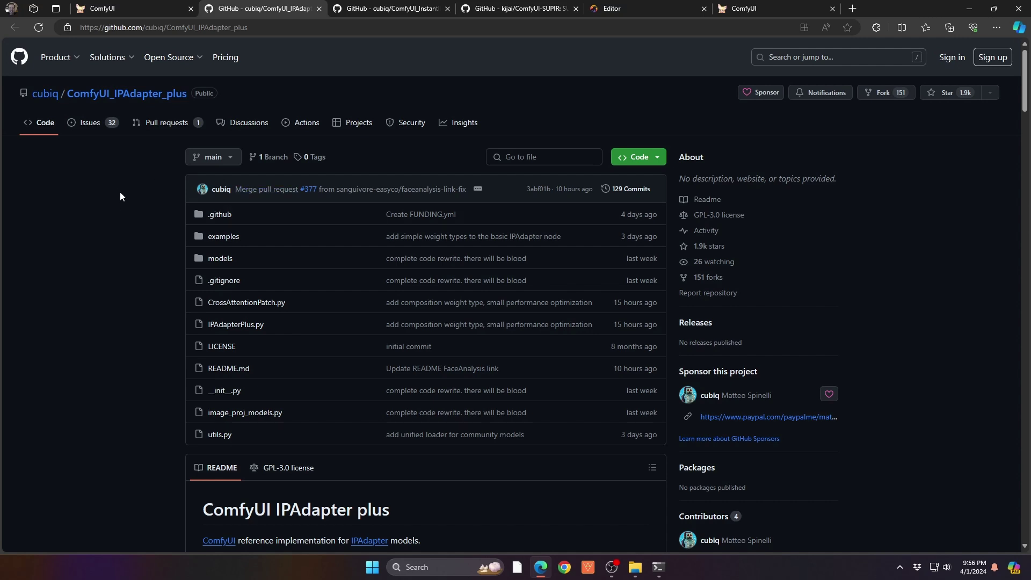
scroll(120, 192, "down", 10)
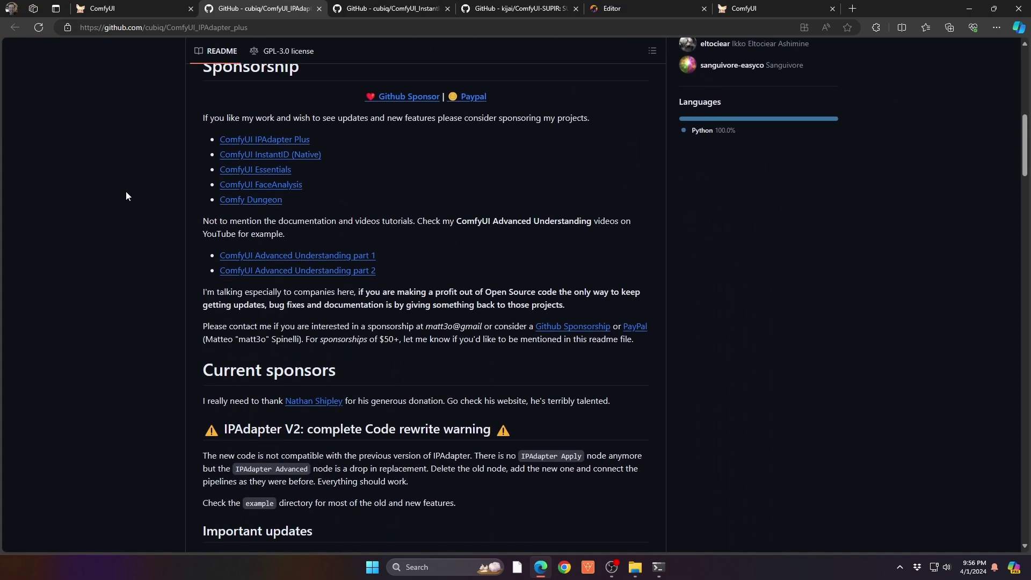
scroll(192, 139, "down", 20)
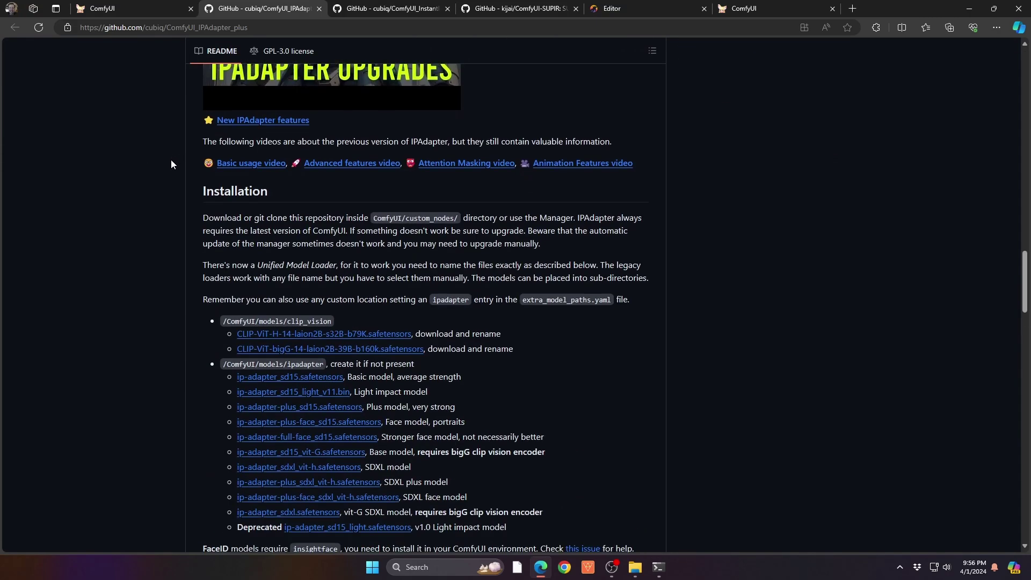
scroll(171, 160, "down", 3)
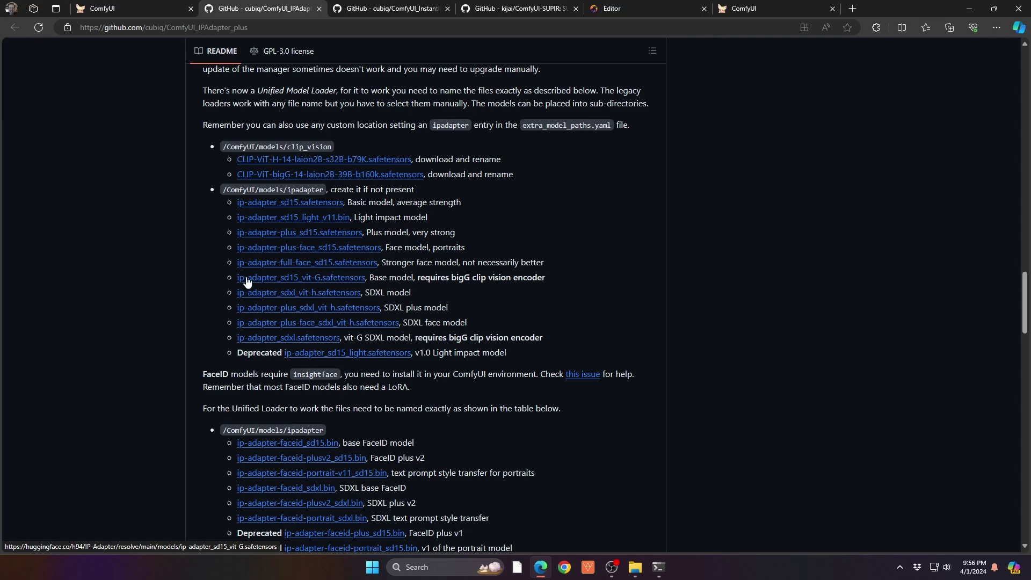
scroll(250, 276, "down", 3)
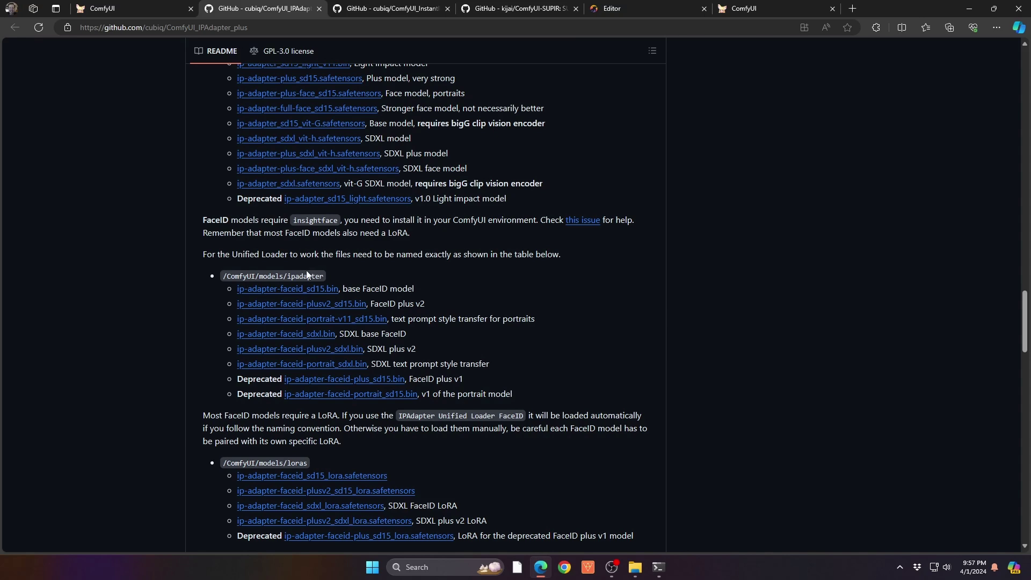
scroll(309, 301, "down", 3)
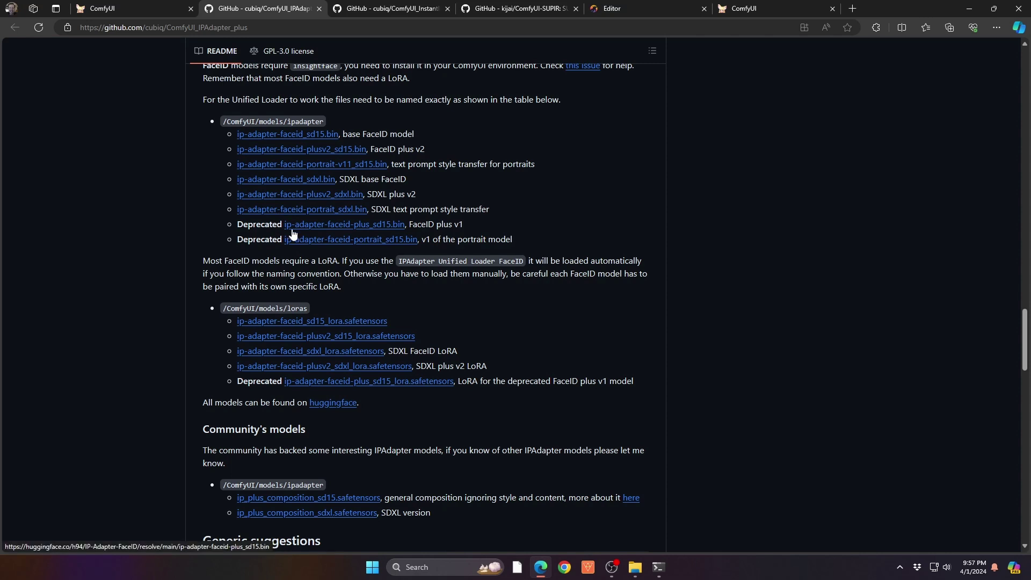
Step: Review the ComfyUI_InstantID GitHub README, examining its important updates, basic workflow and installation requirements
left_click(372, 8)
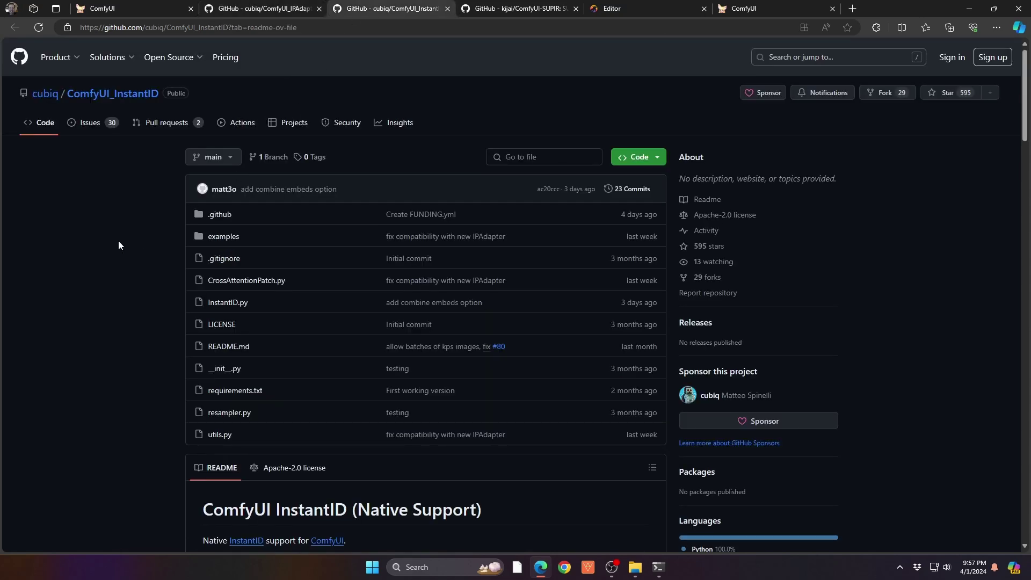
scroll(119, 246, "down", 3)
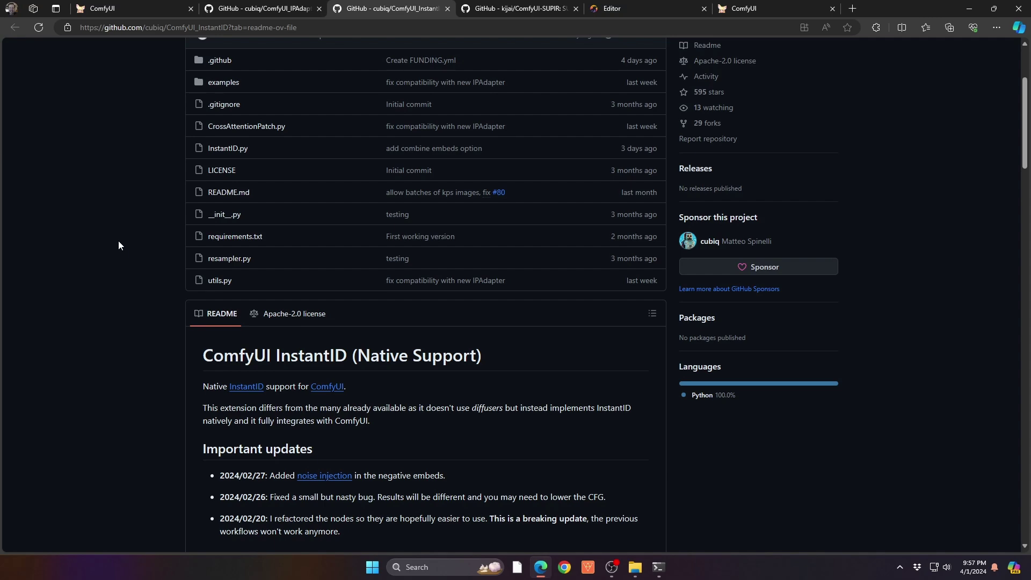
scroll(119, 246, "down", 3)
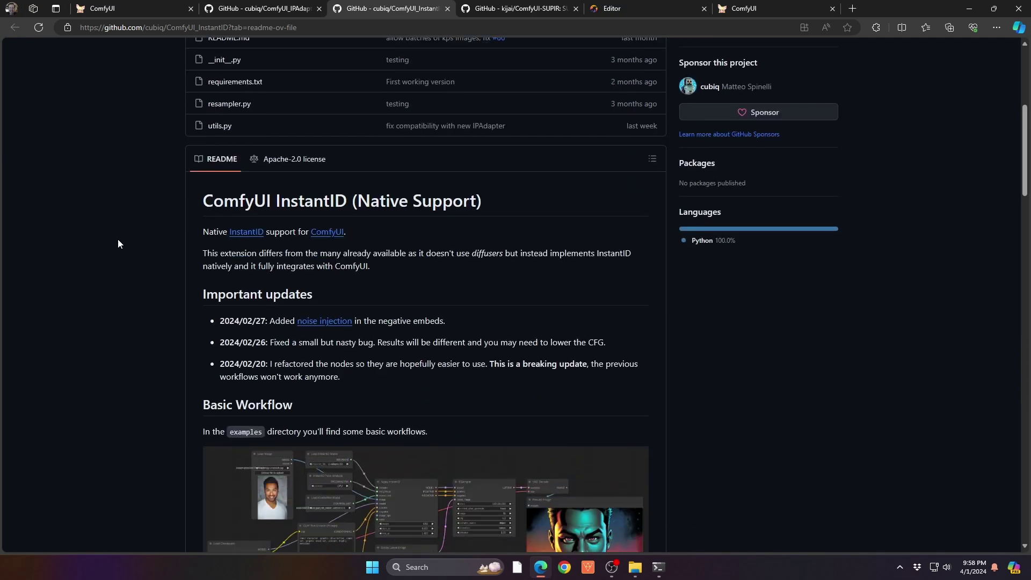
scroll(119, 244, "down", 3)
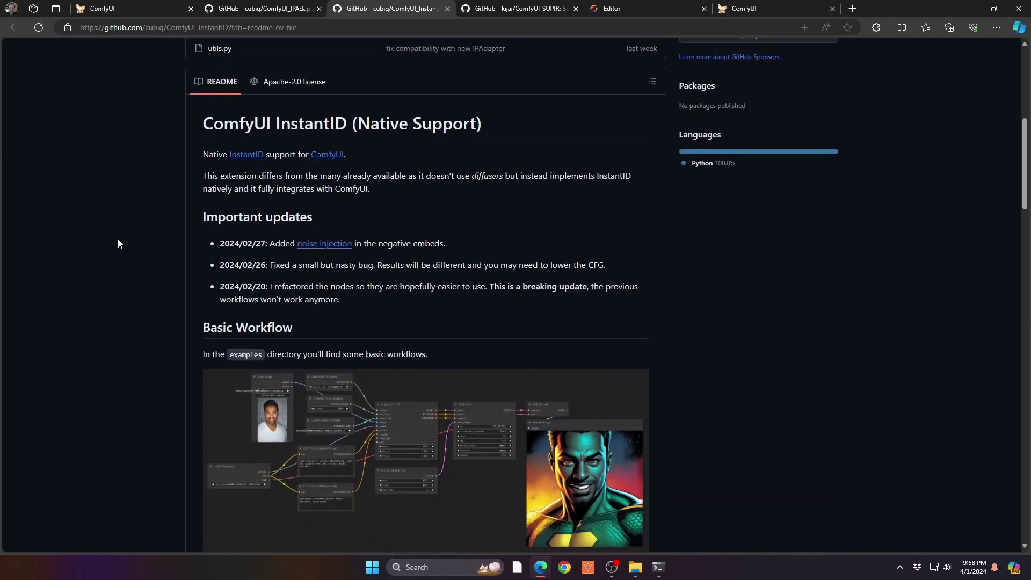
scroll(118, 244, "down", 6)
scroll(118, 240, "down", 5)
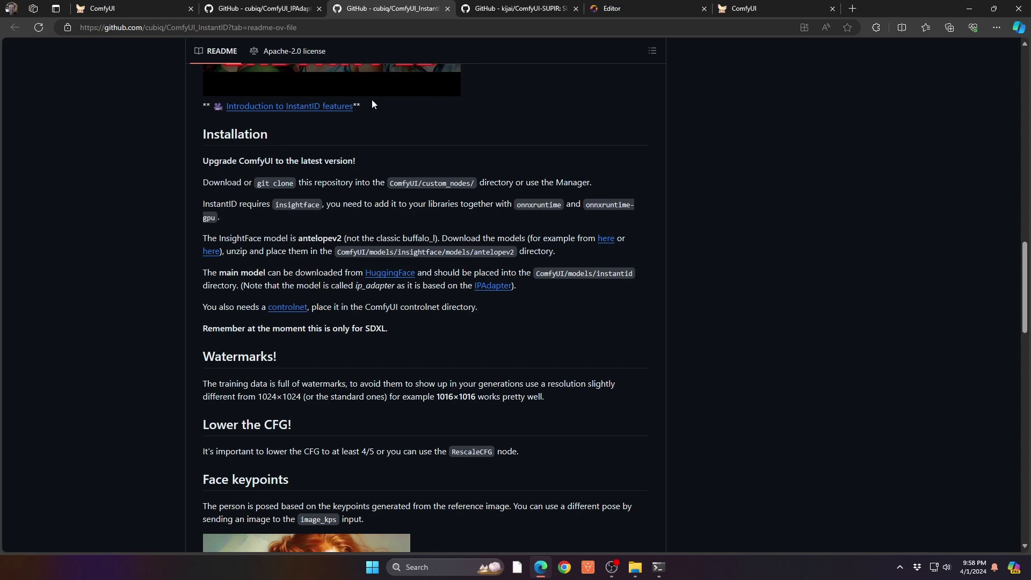
Step: Review the ComfyUI-SUPIR GitHub README, examining its installation commands, memory requirements and model download links
left_click(514, 4)
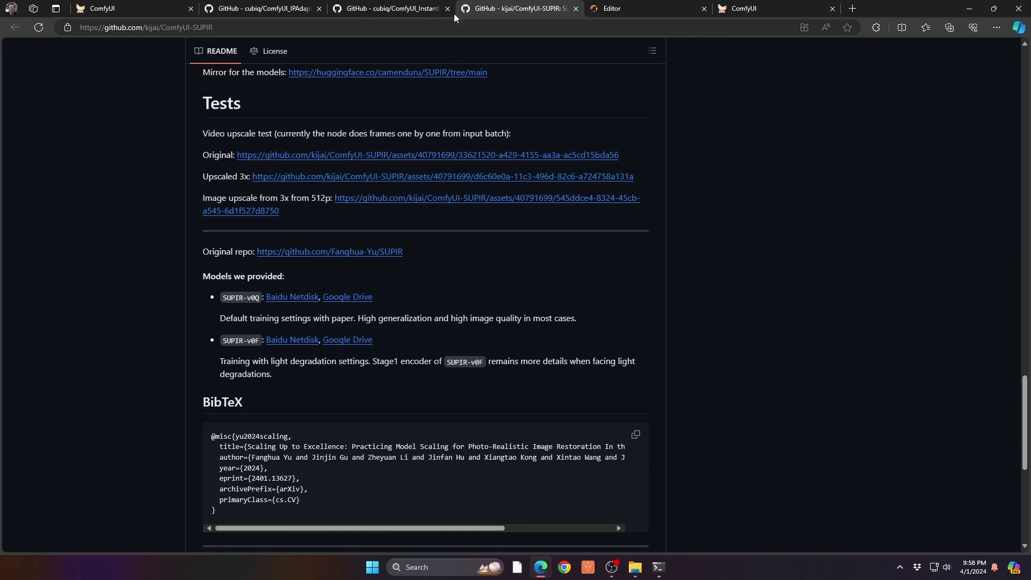
scroll(137, 201, "up", 4)
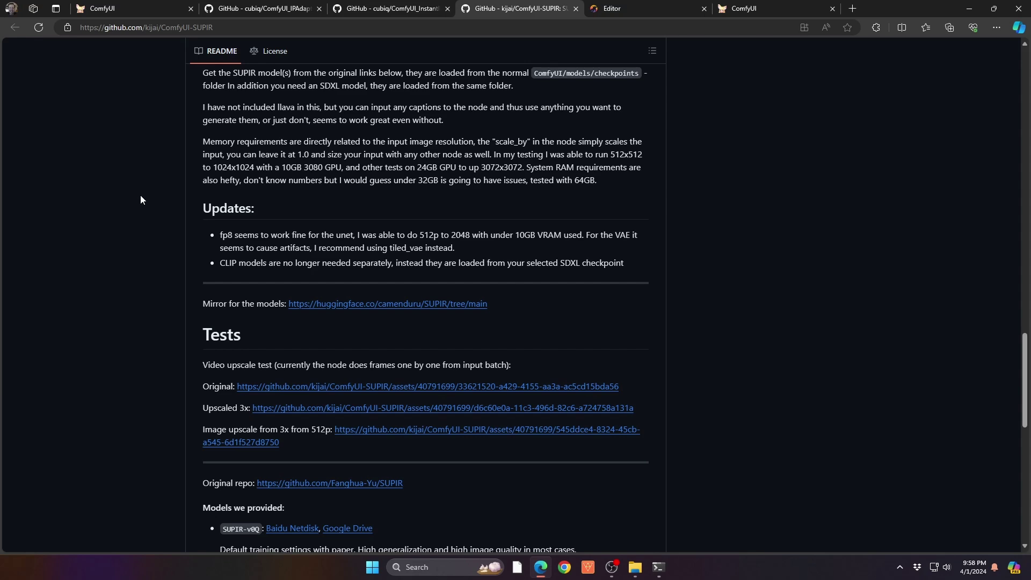
scroll(164, 208, "up", 1)
scroll(163, 208, "down", 3)
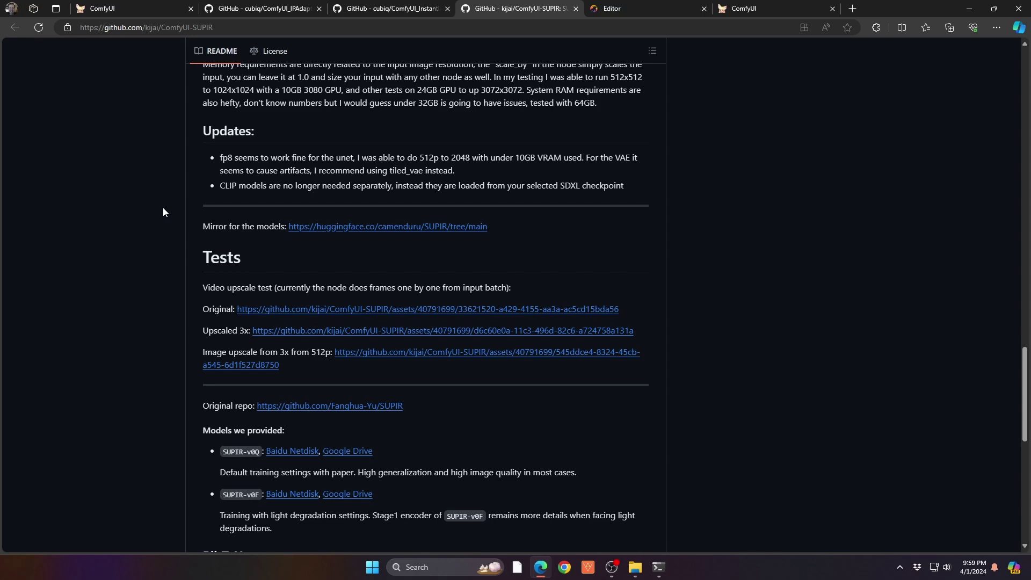
scroll(161, 215, "up", 4)
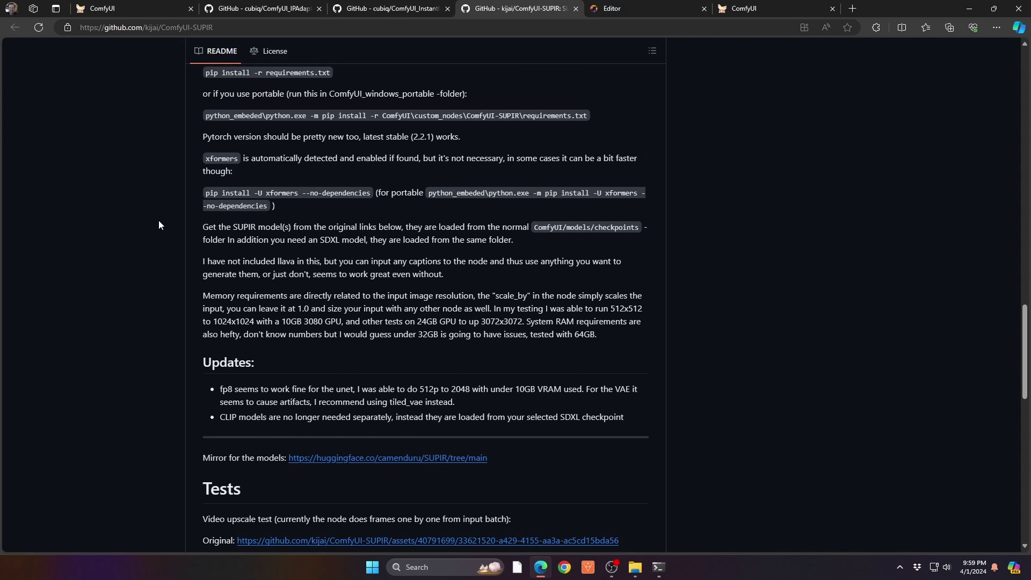
Step: Return from the SUPIR README to the ComfyUI workflow and examine the Supir Upscale group's model loader, denoiser, sampler and decode settings
scroll(159, 221, "up", 3)
scroll(159, 221, "down", 3)
left_click(124, 4)
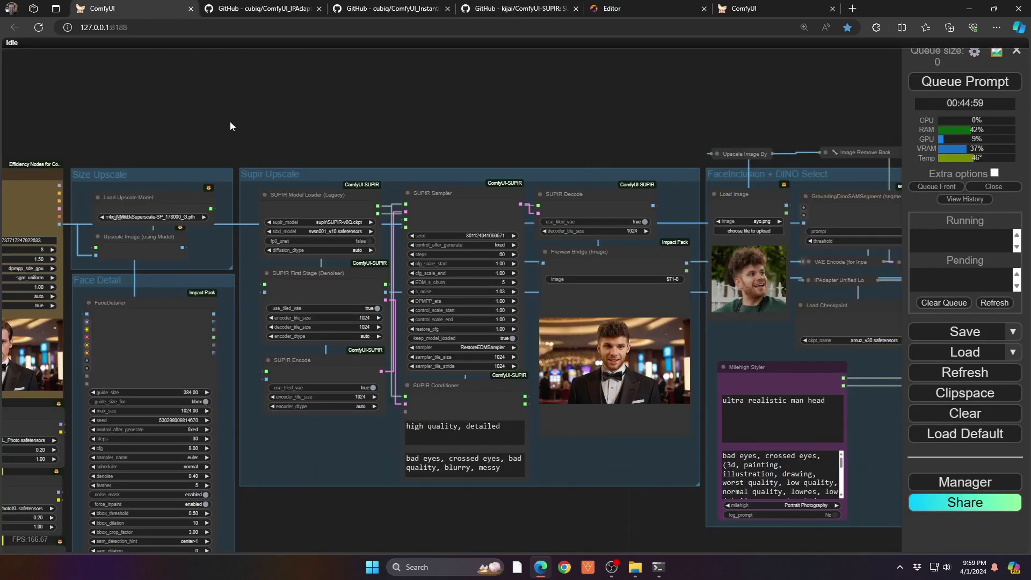
scroll(223, 123, "up", 2)
left_click_drag(434, 105, 223, 115)
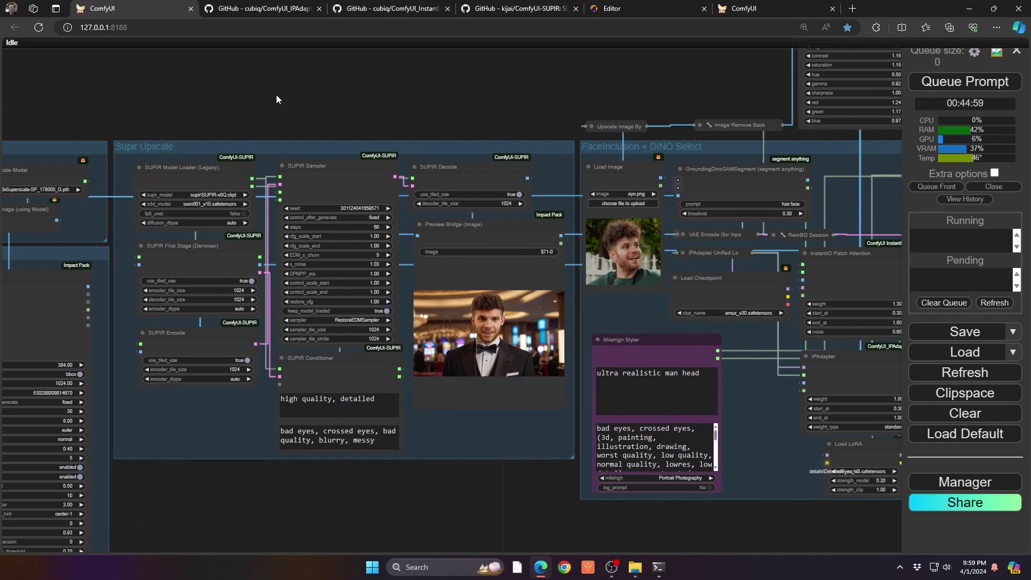
scroll(197, 161, "up", 5)
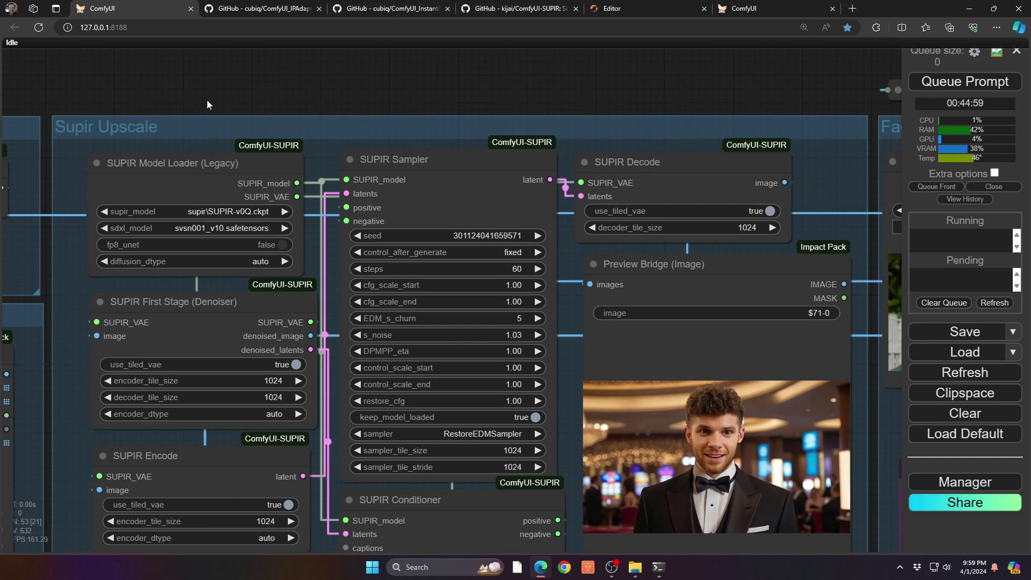
left_click_drag(175, 105, 188, 31)
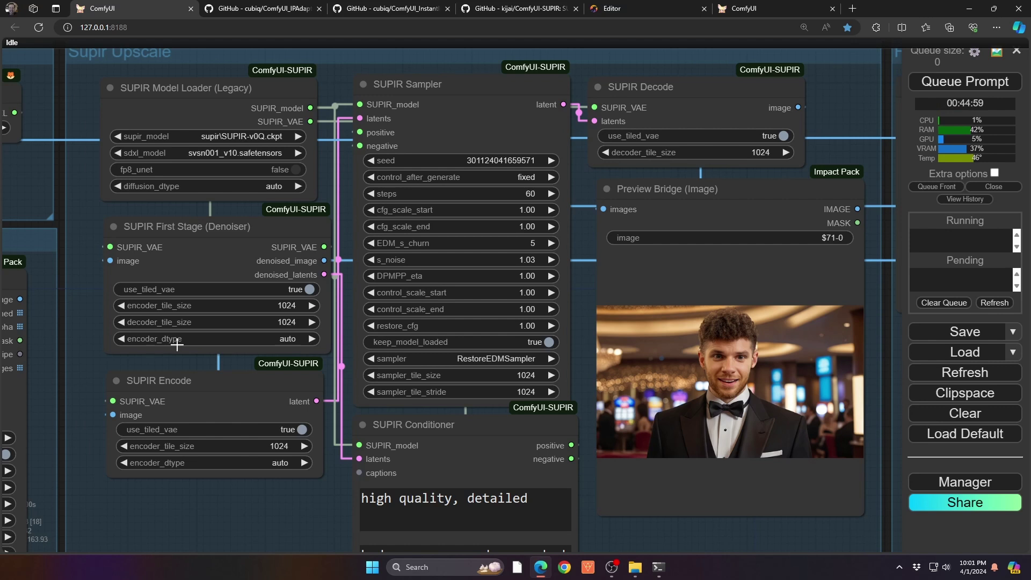
Step: Check the encoder_dtype options of the SUPIR First Stage (Denoiser) node without changing them, and review the SUPIR Conditioner prompts and preview image
left_click(279, 341)
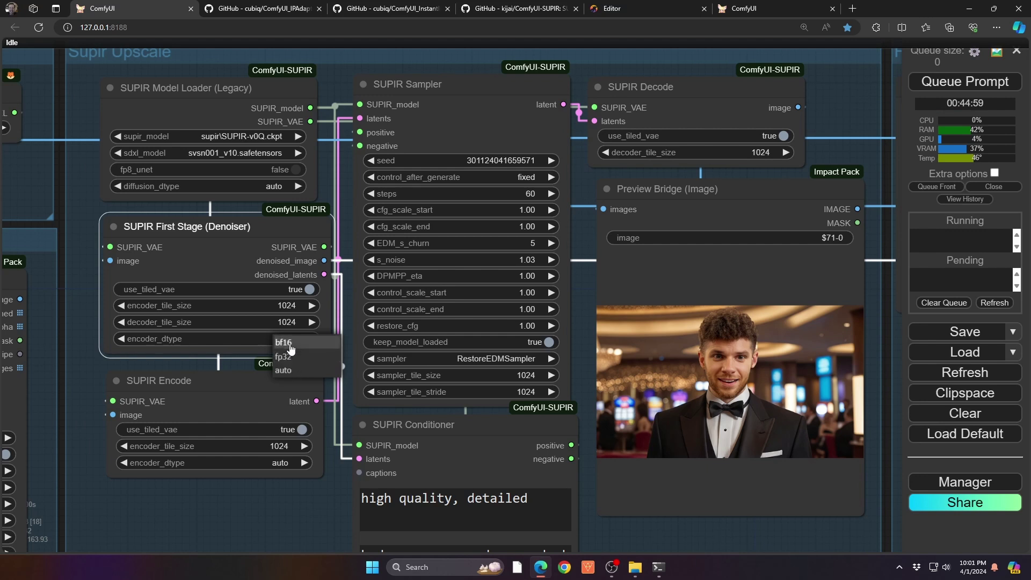
left_click(82, 333)
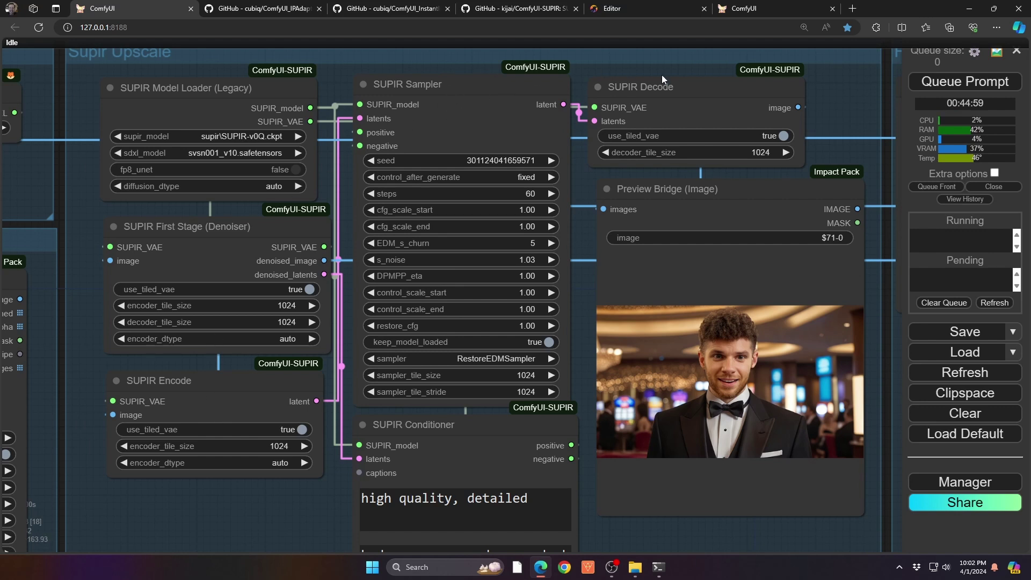
left_click_drag(325, 513, 267, 416)
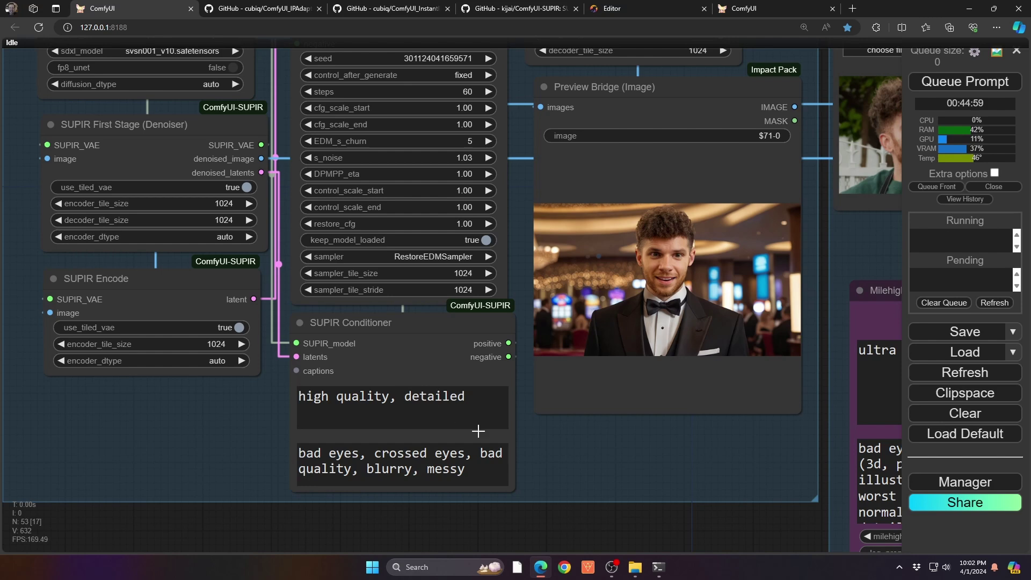
left_click_drag(700, 462, 535, 575)
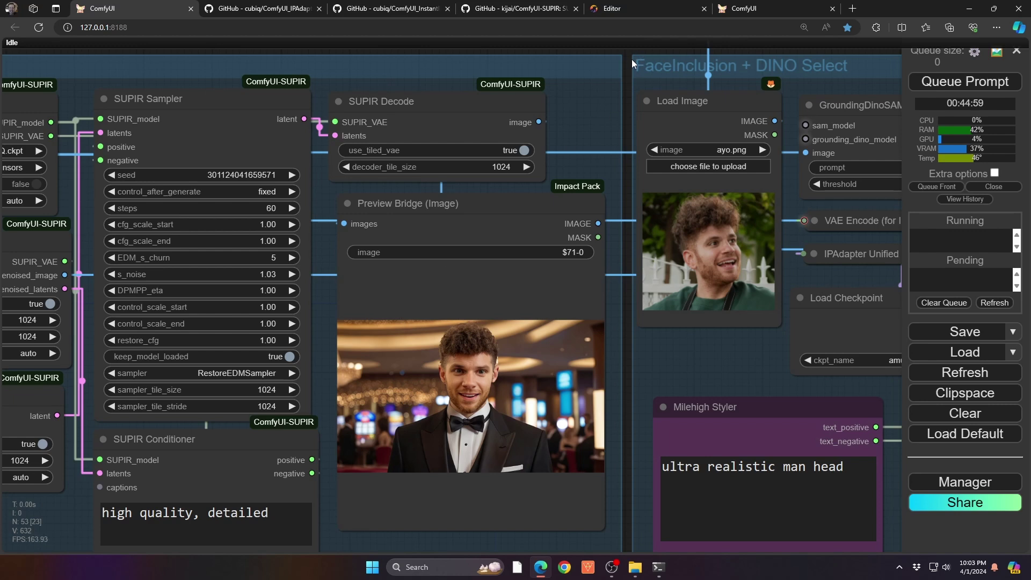
Step: Compare the loaded reference face in the FaceInclusion + DINO Select group with the base portrait and the SUPIR preview image
left_click_drag(628, 62, 29, 101)
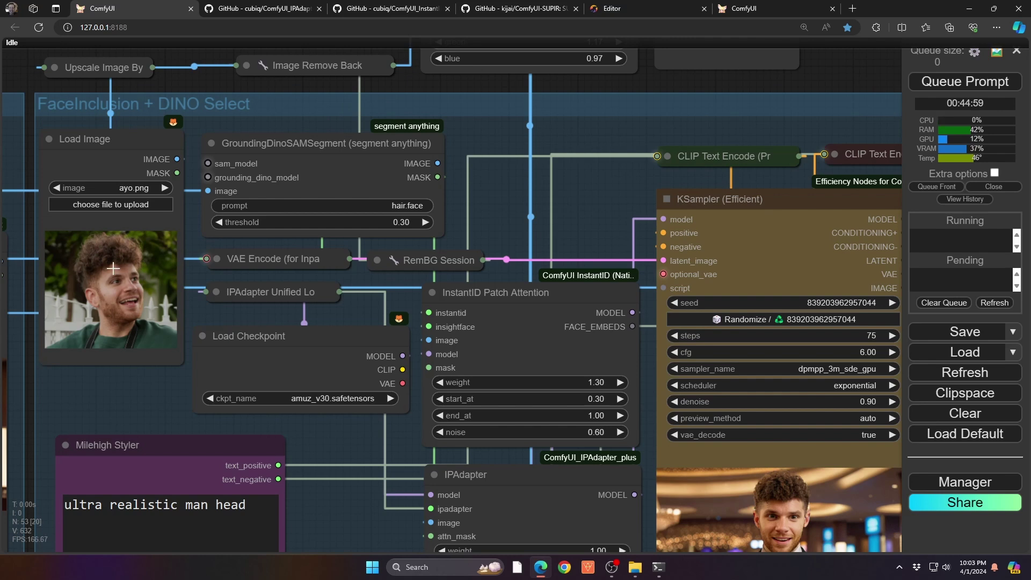
left_click_drag(90, 518, 737, 356)
left_click_drag(368, 544, 894, 469)
left_click_drag(636, 416, 769, 405)
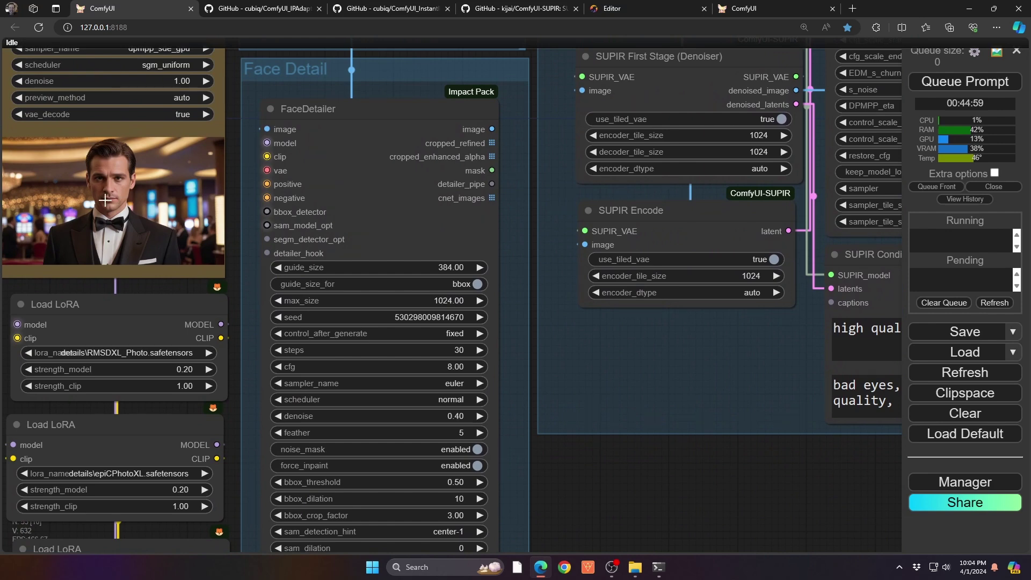
left_click_drag(742, 463, 230, 439)
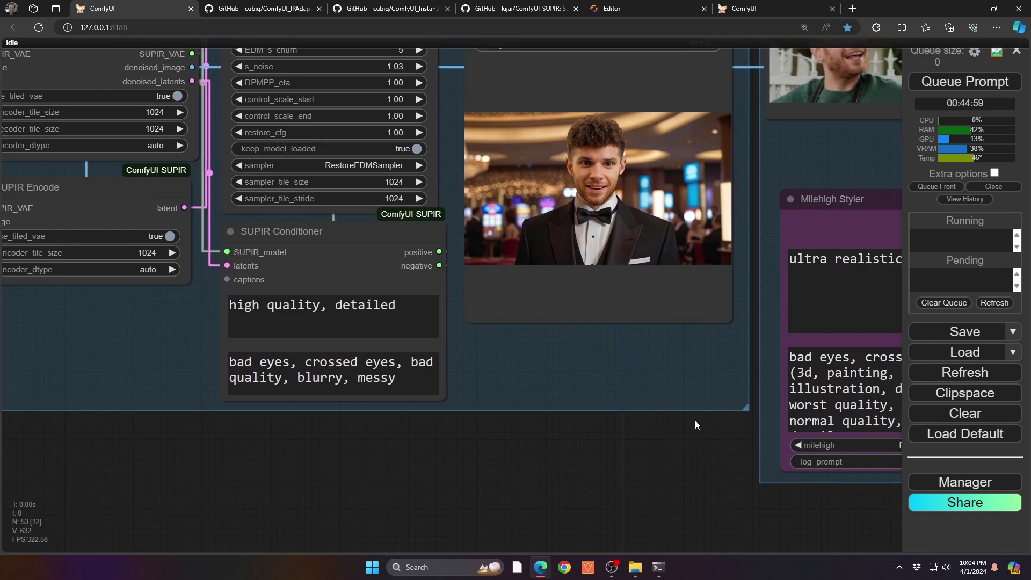
left_click_drag(698, 420, 359, 520)
scroll(360, 520, "down", 4)
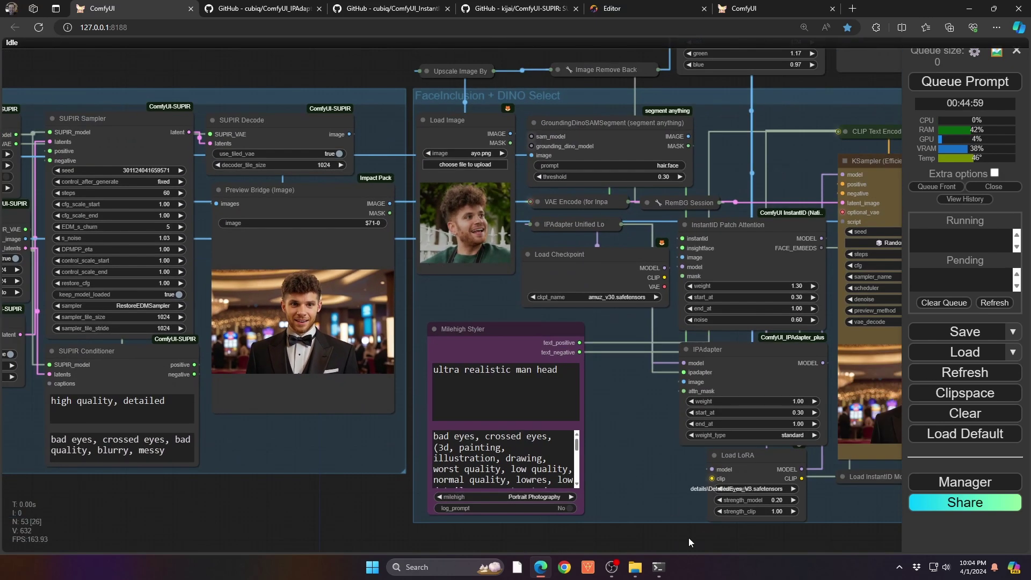
left_click_drag(689, 537, 349, 544)
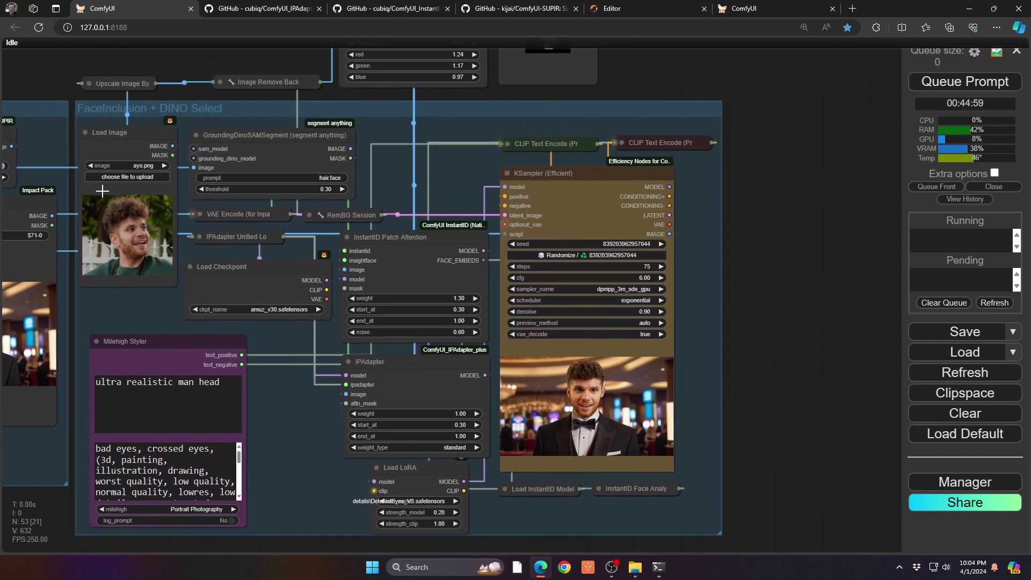
Step: Review the FaceInclusion + DINO Select nodes and trace the model connections of the IPAdapter and InstantID Patch Attention nodes
scroll(102, 190, "up", 2)
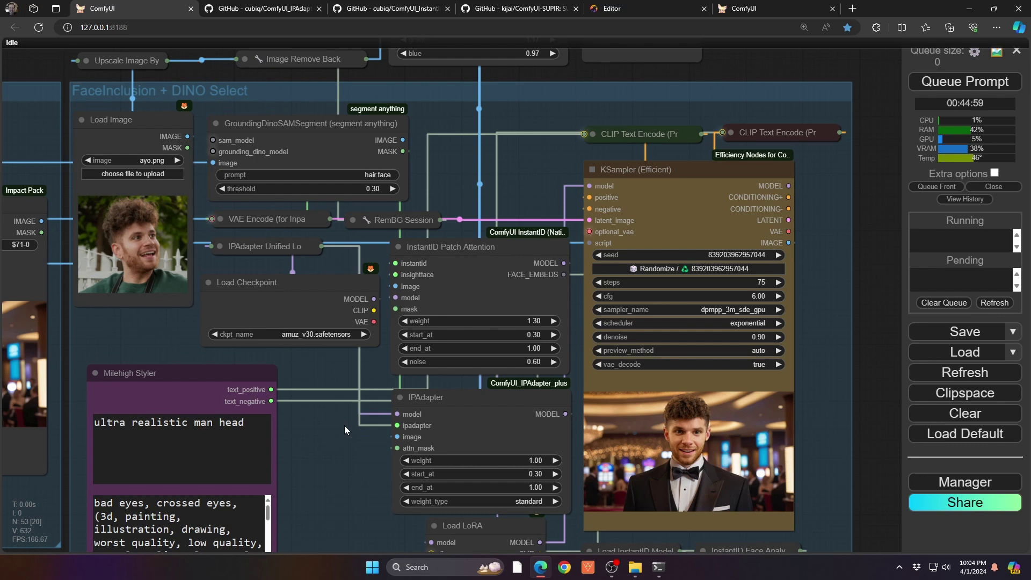
left_click_drag(328, 439, 266, 372)
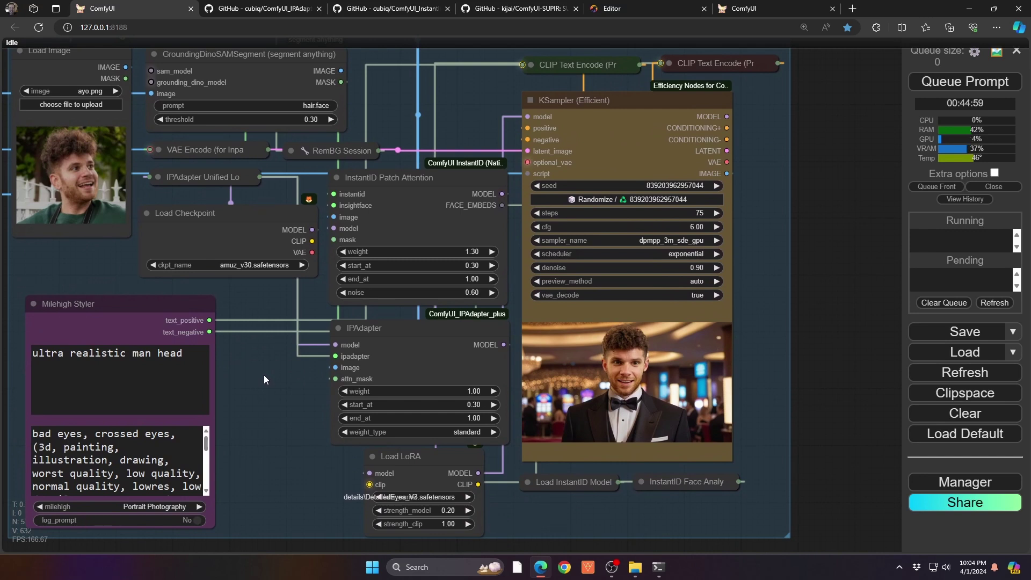
left_click_drag(276, 372, 202, 442)
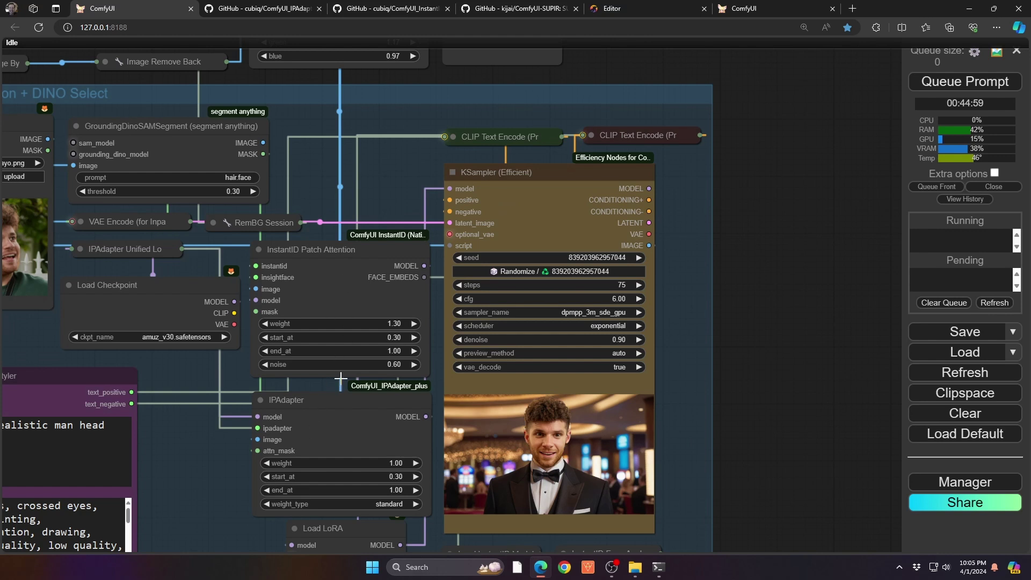
left_click_drag(258, 416, 260, 417)
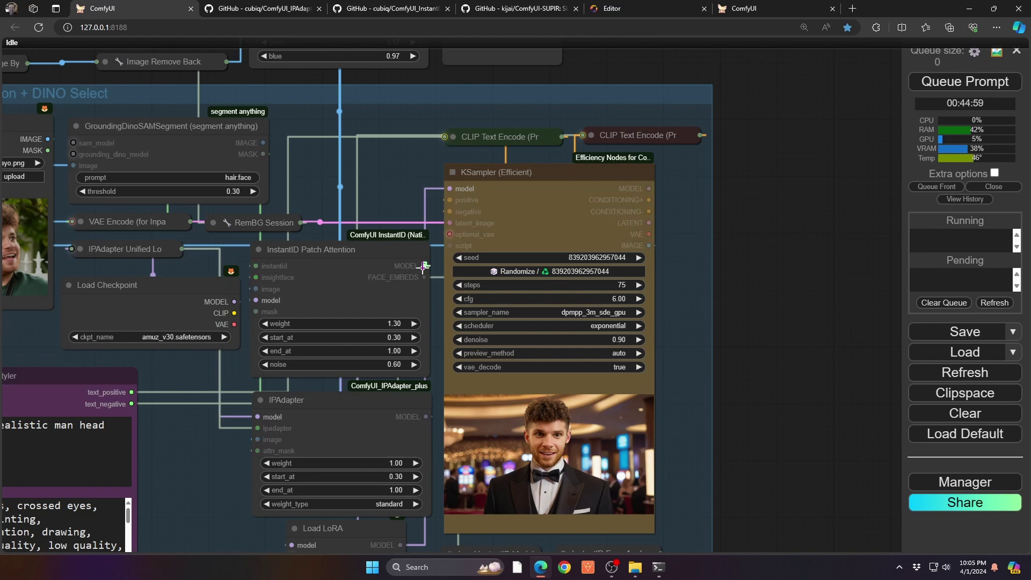
left_click_drag(253, 300, 254, 302)
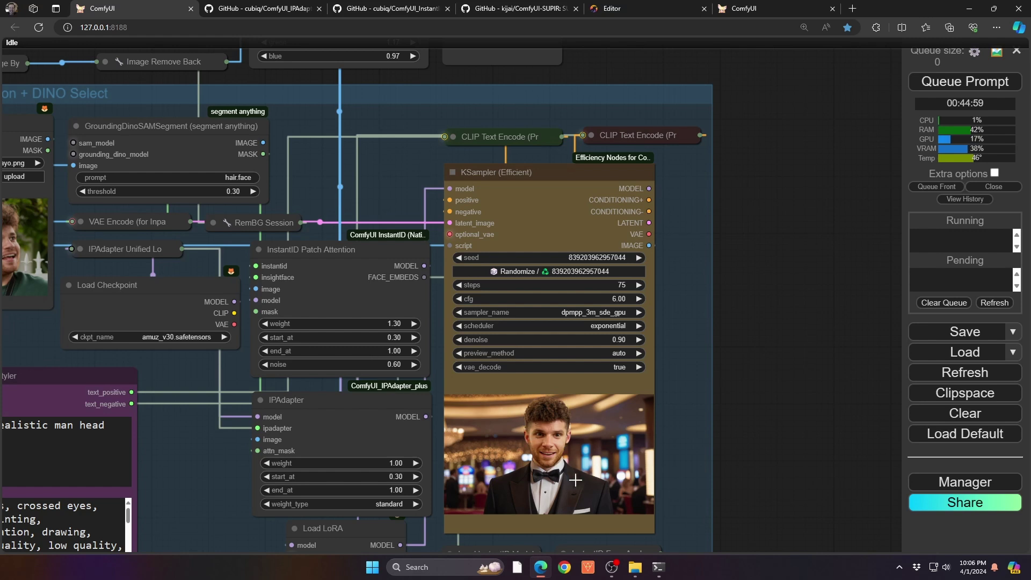
Step: Examine the reference image, checkpoint, Milehigh Styler, LoRA and KSampler (Efficient) settings in the FaceInclusion + DINO Select group
left_click_drag(183, 367, 251, 370)
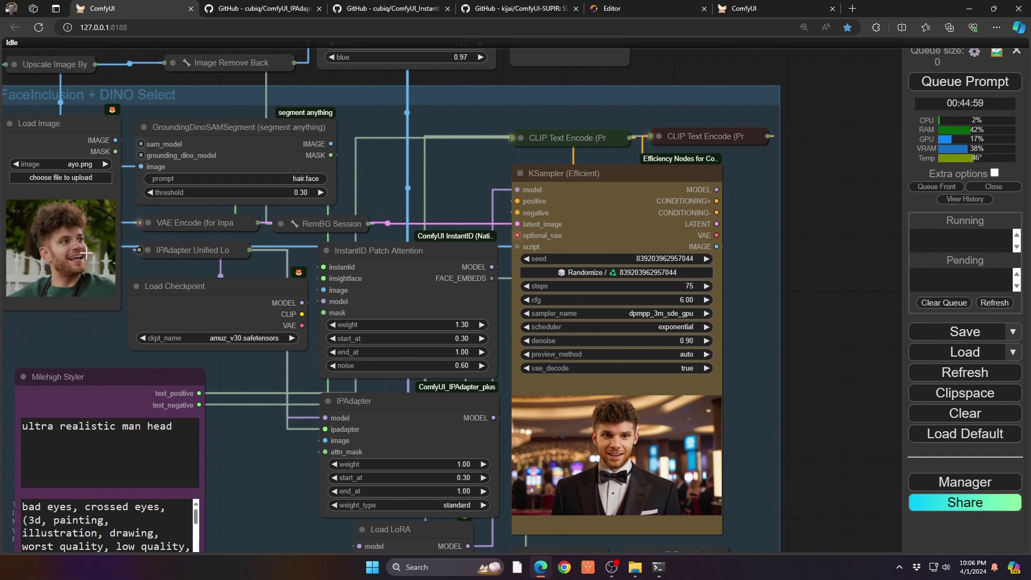
scroll(265, 444, "down", 2)
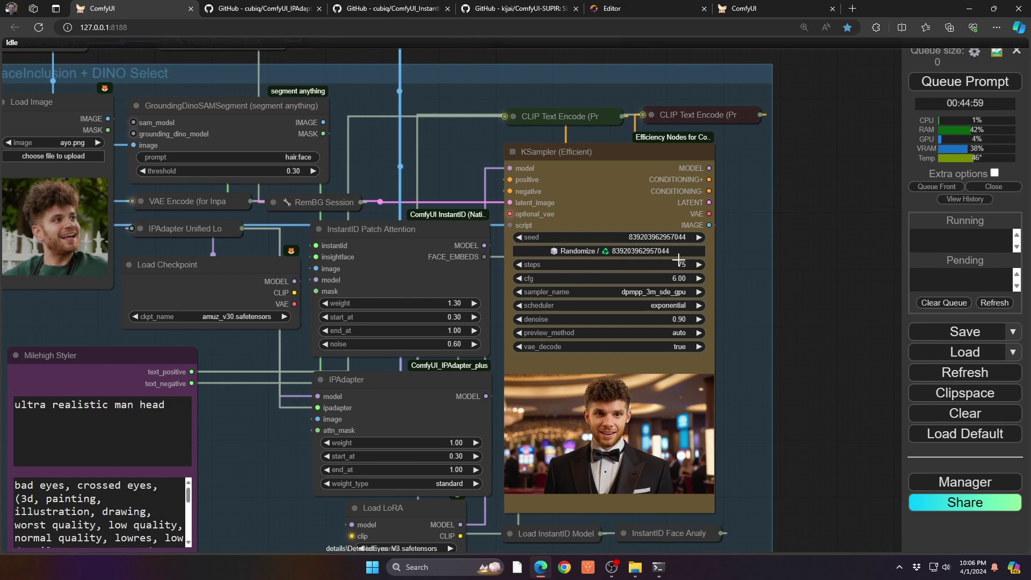
left_click_drag(288, 469, 284, 373)
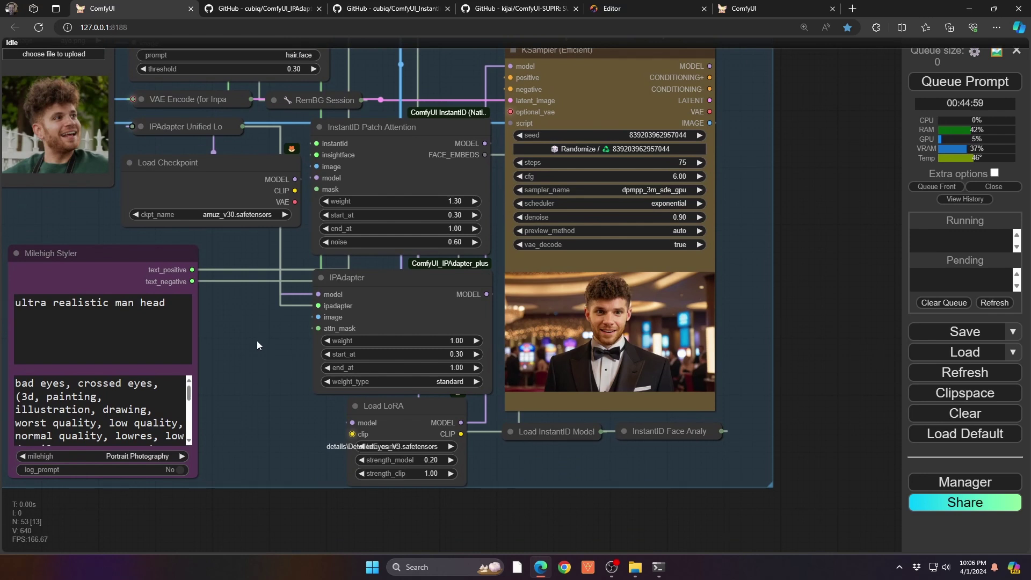
left_click_drag(240, 290, 246, 348)
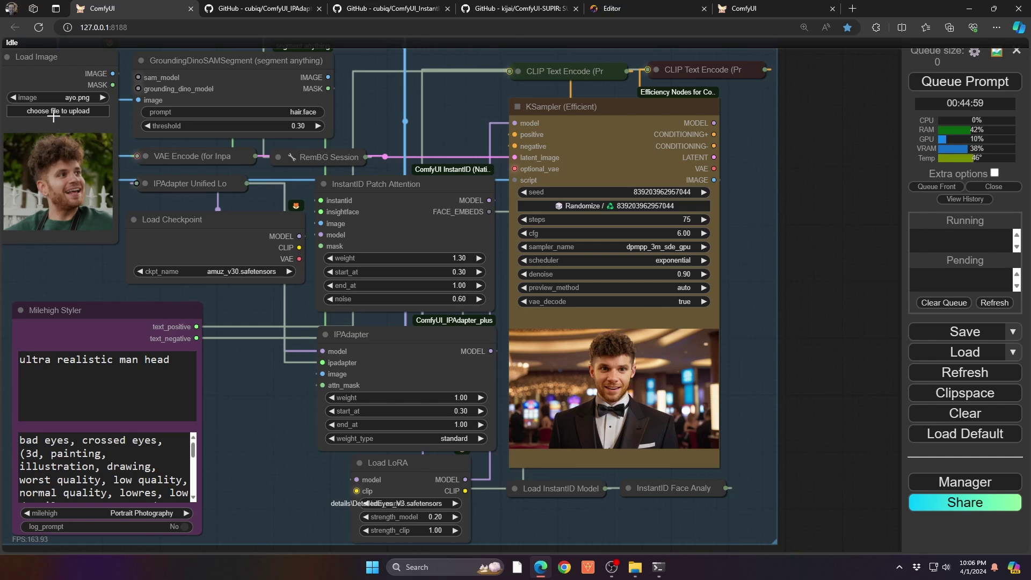
left_click_drag(779, 97, 876, 157)
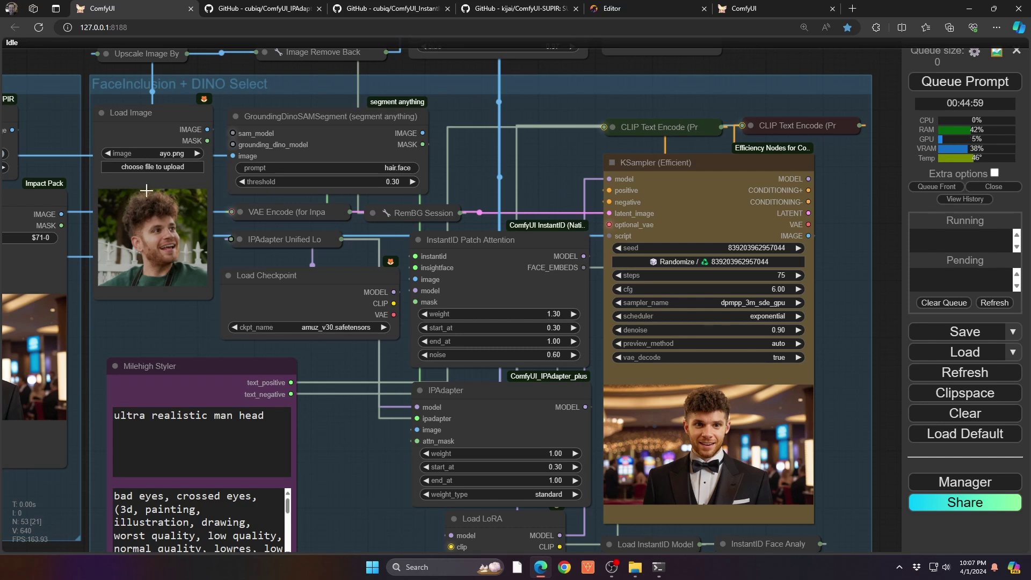
Step: Inspect the collapsed VAE Encode and IPAdapter Unified Loader nodes, expanding the loader to check its preset and collapsing it again
left_click(243, 212)
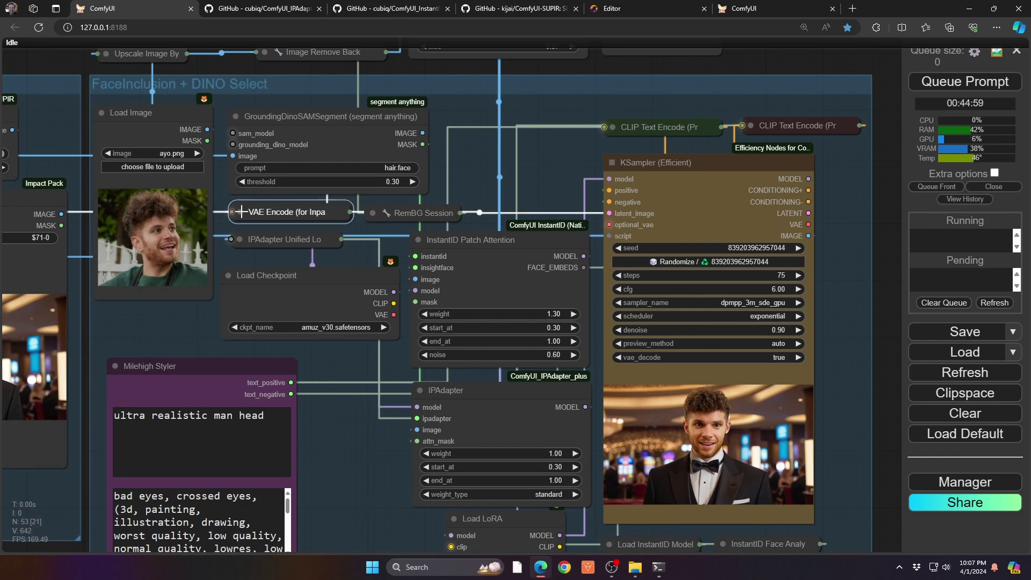
left_click(240, 238)
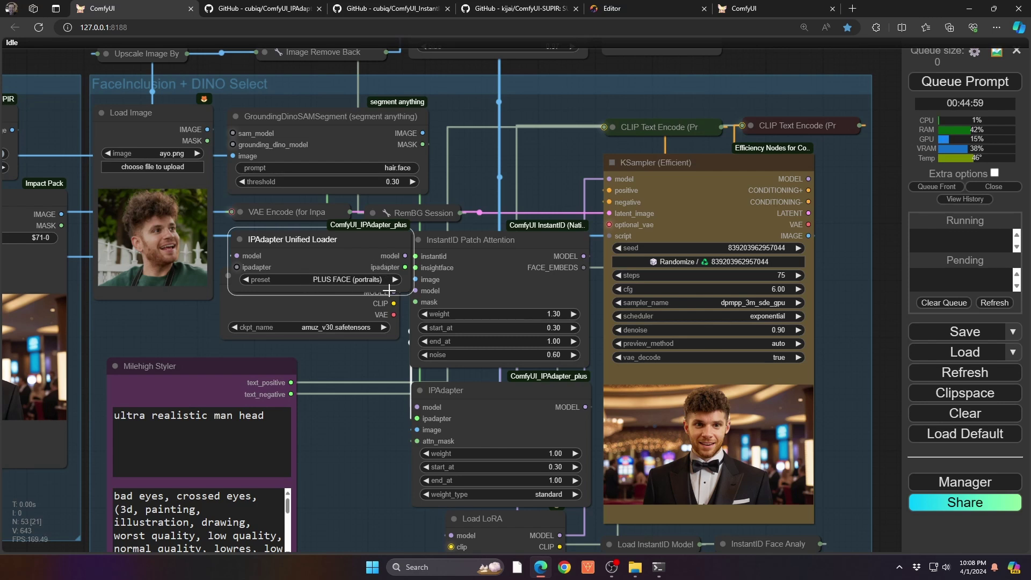
left_click(239, 240)
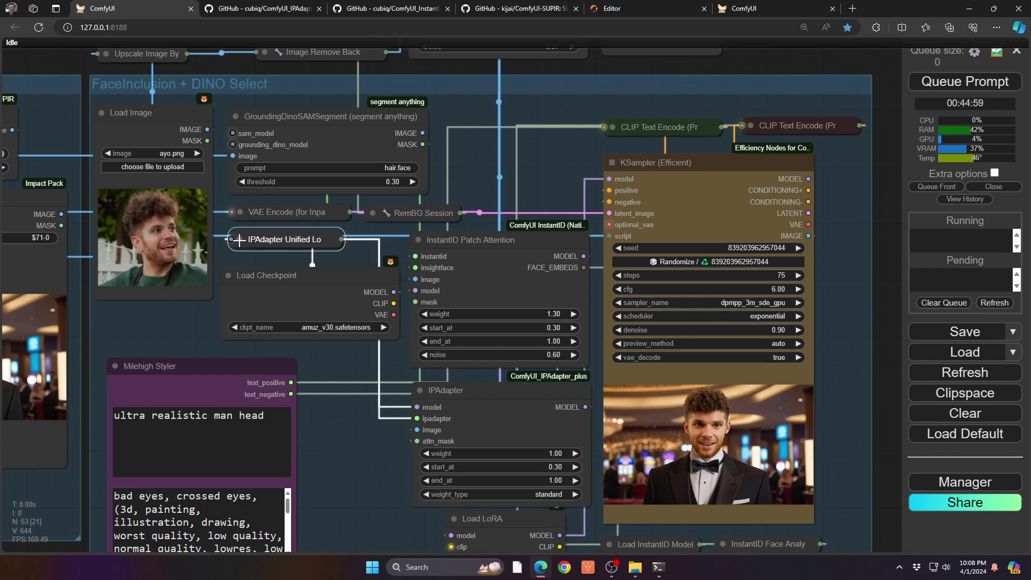
Step: Inspect the RemBG Session node and the Image Remove Background node above the FaceInclusion group, leaving both collapsed
left_click(408, 213)
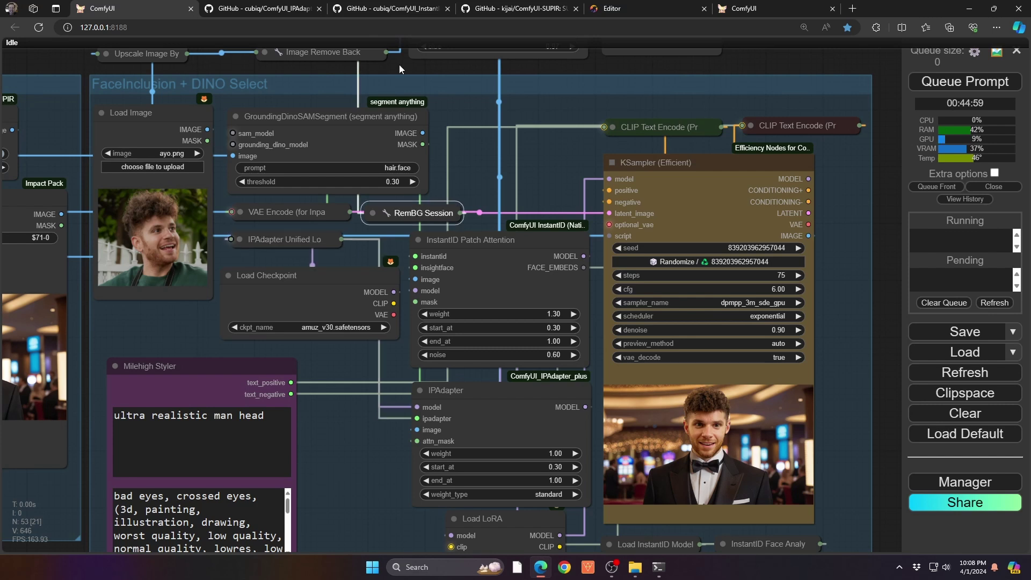
left_click_drag(399, 64, 420, 140)
left_click(285, 127)
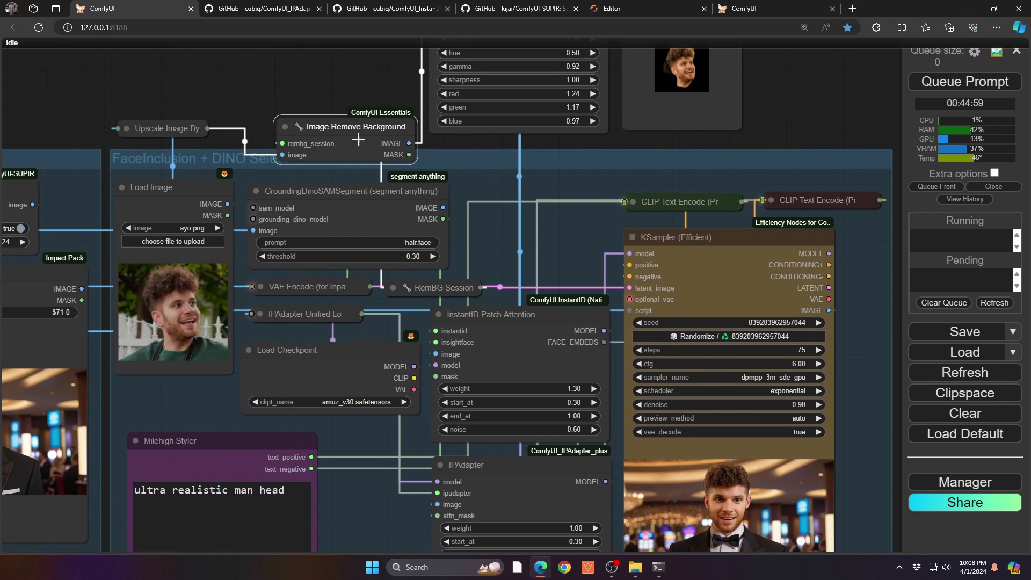
left_click_drag(343, 85, 263, 184)
left_click(206, 225)
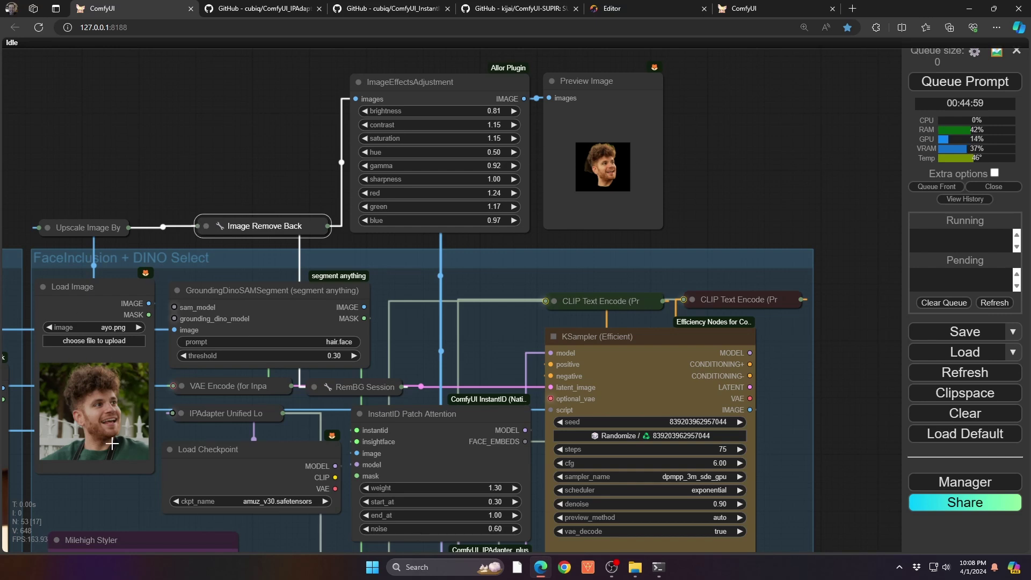
Step: Examine the ImageEffectsAdjustment color settings and the cut-out face preview, comparing them with the KSampler and SUPIR output images
scroll(473, 100, "up", 5)
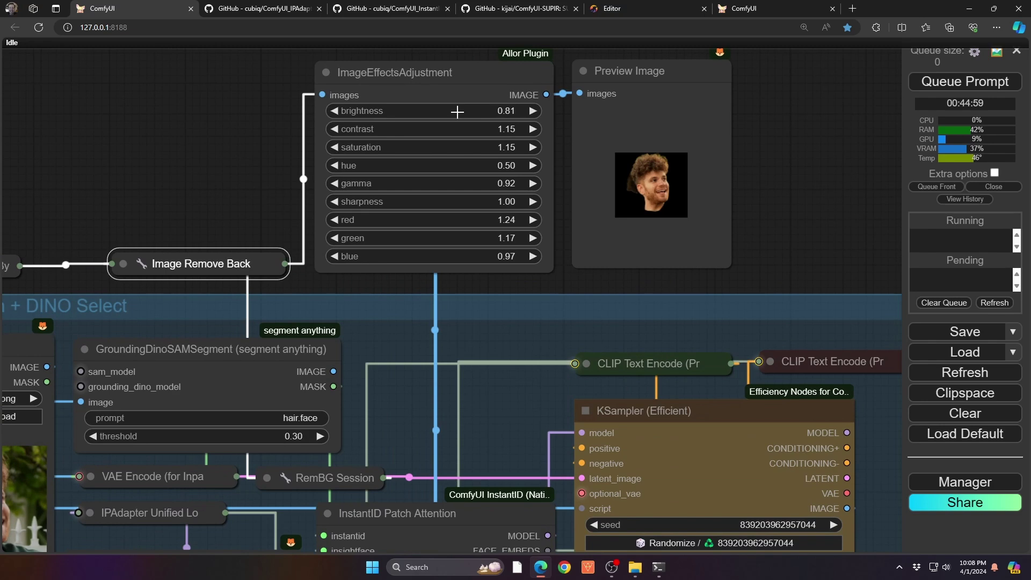
scroll(451, 104, "down", 2)
left_click_drag(262, 100, 111, 147)
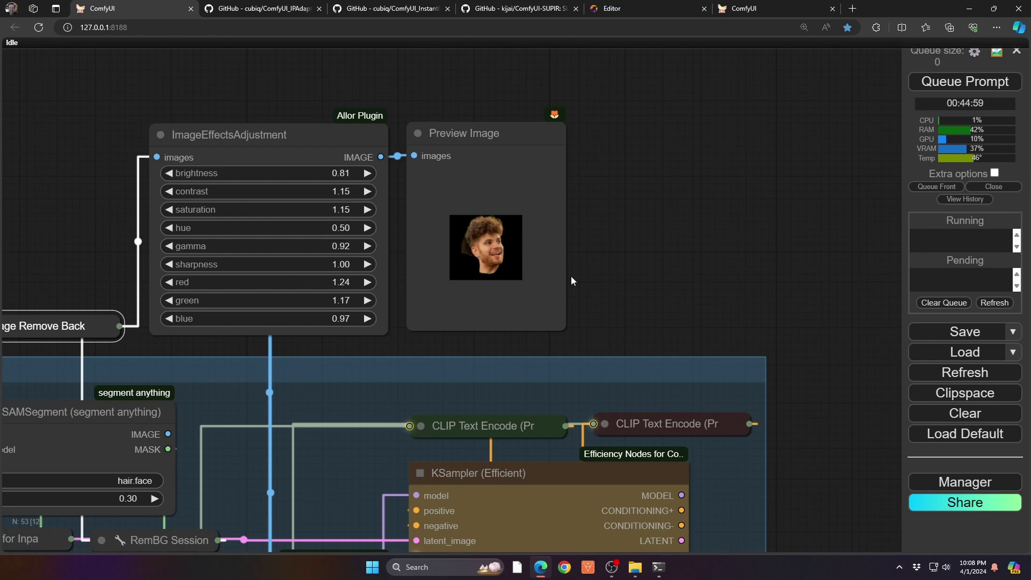
left_click_drag(827, 441, 743, 60)
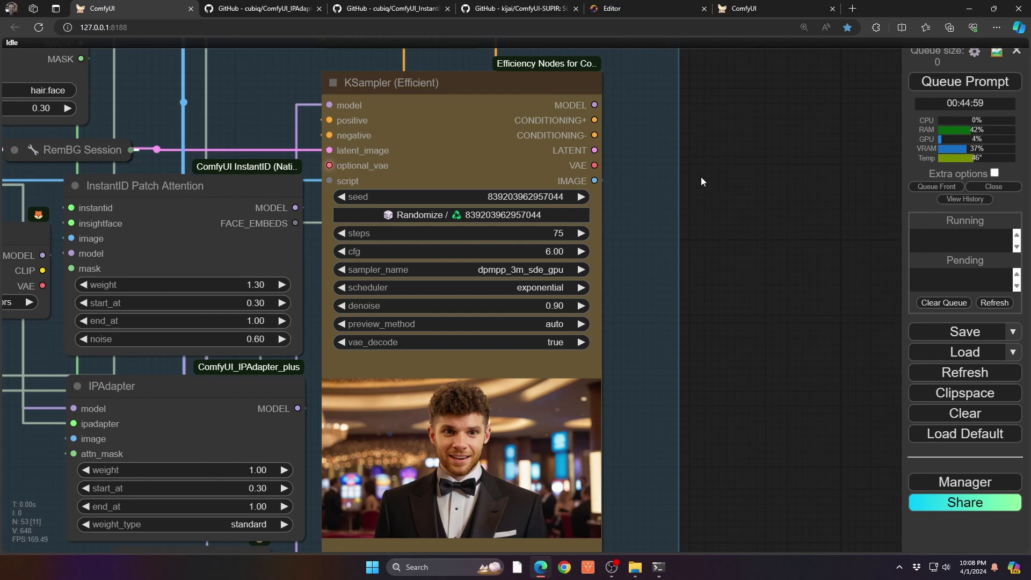
left_click_drag(745, 129, 827, 403)
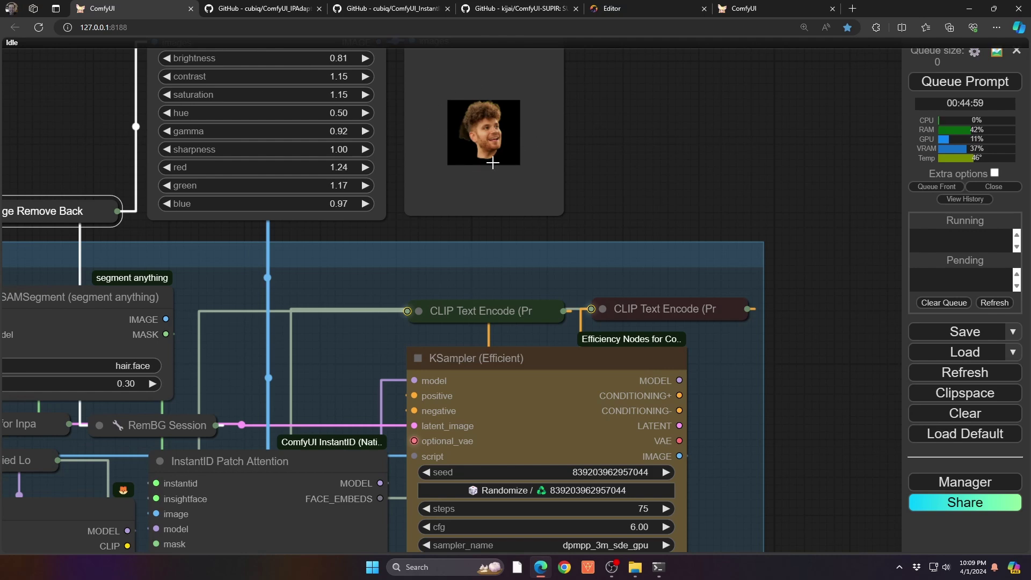
scroll(449, 216, "down", 6)
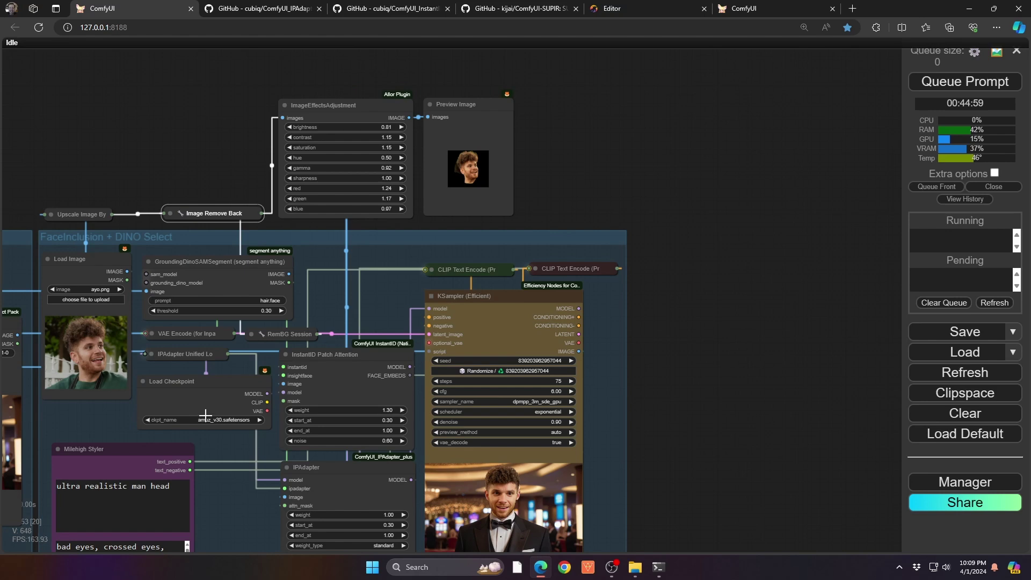
left_click_drag(115, 157, 527, 166)
left_click_drag(425, 137, 478, 92)
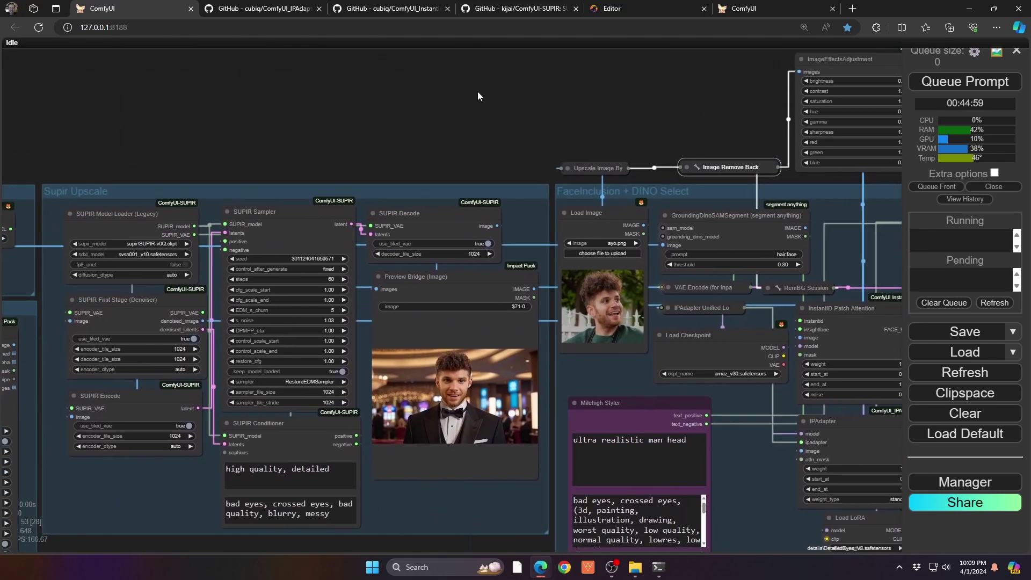
Step: Disable the FaceInclusion + DINO Select, Size Upscale and IP Adapter groups in the Fast Groups Bypasser node
left_click_drag(342, 128, 405, 48)
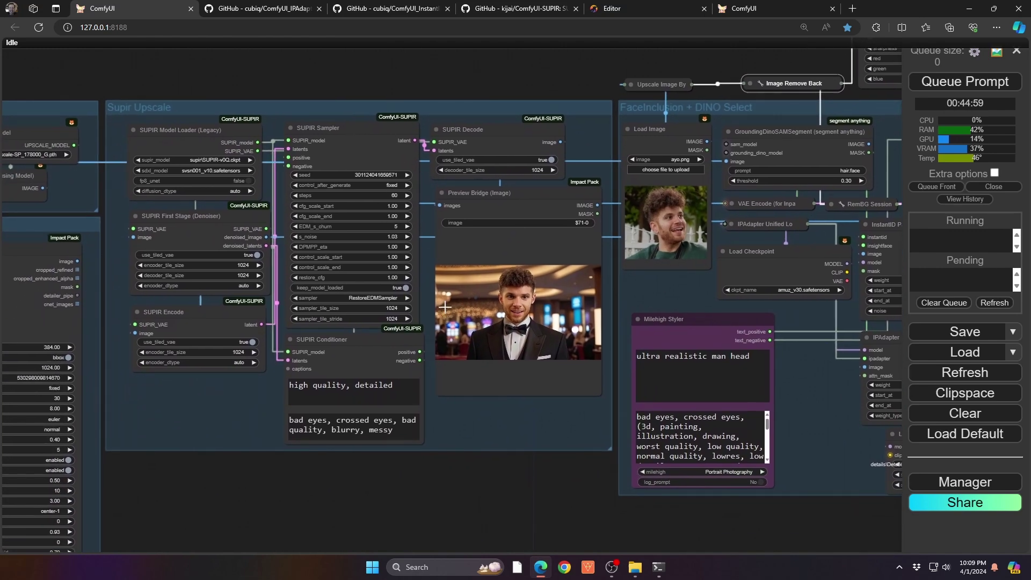
left_click_drag(502, 482, 746, 476)
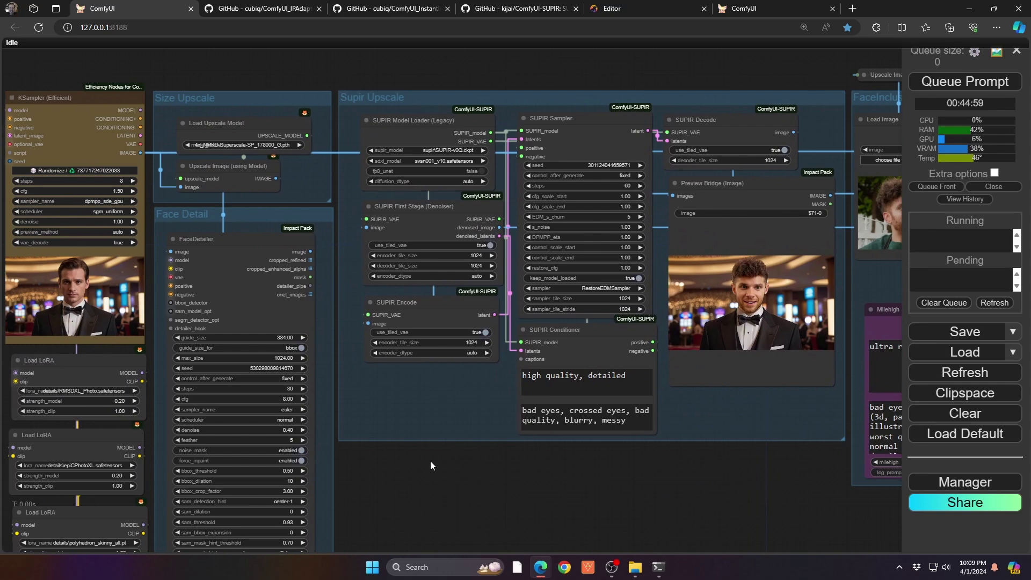
left_click_drag(418, 462, 504, 460)
scroll(501, 449, "down", 5)
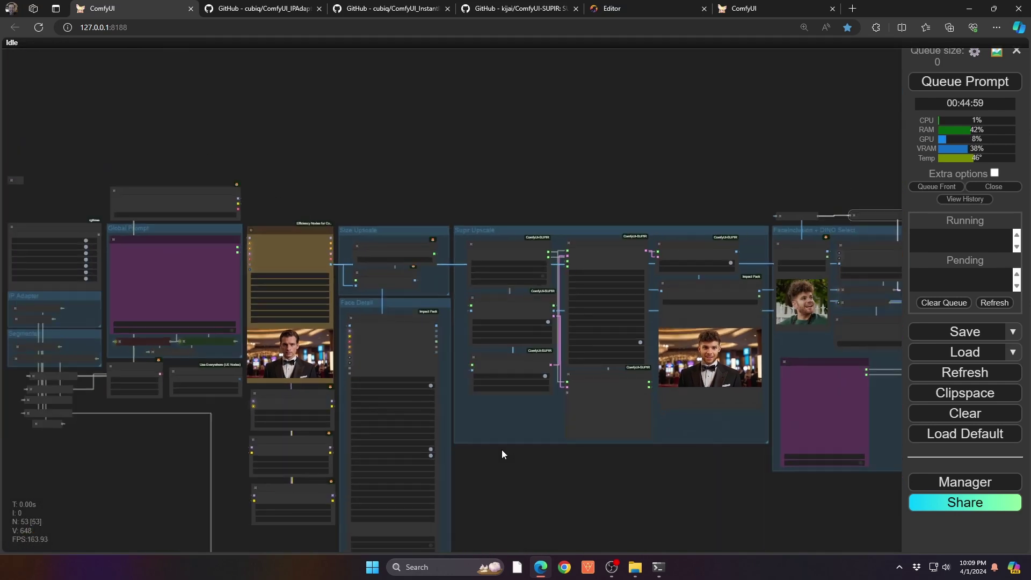
scroll(537, 446, "up", 2)
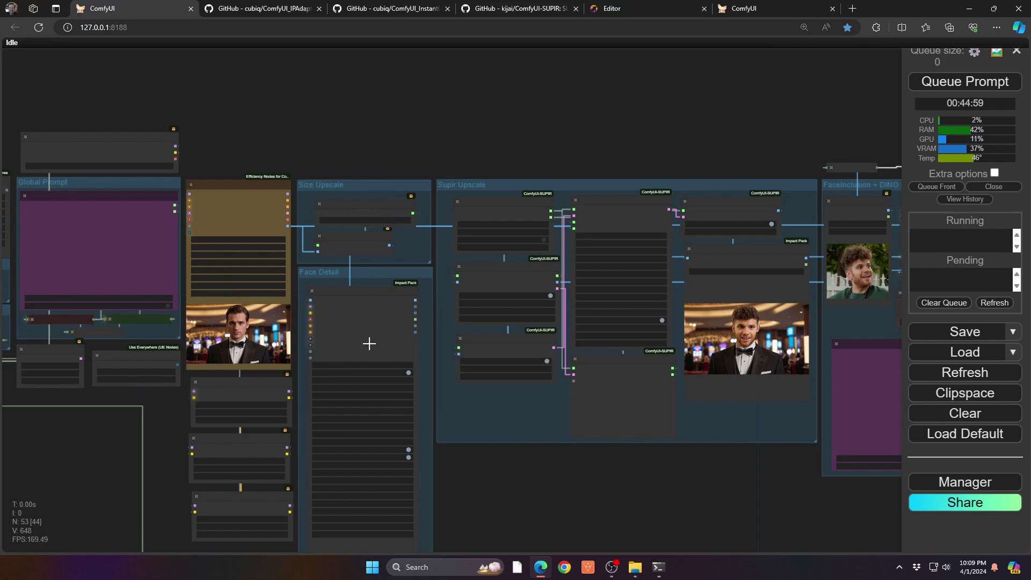
left_click_drag(290, 130, 580, 131)
scroll(256, 218, "up", 6)
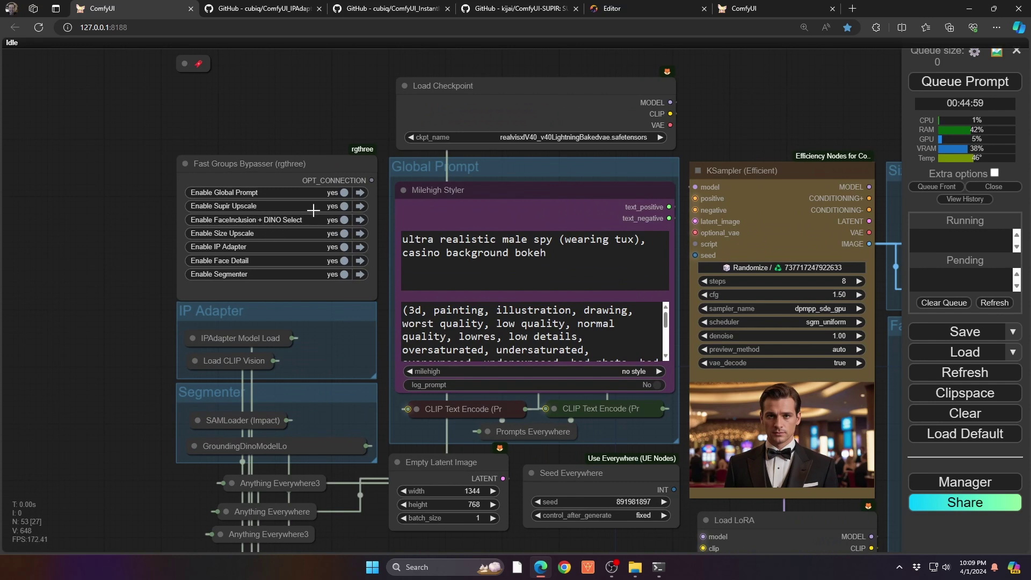
left_click(345, 219)
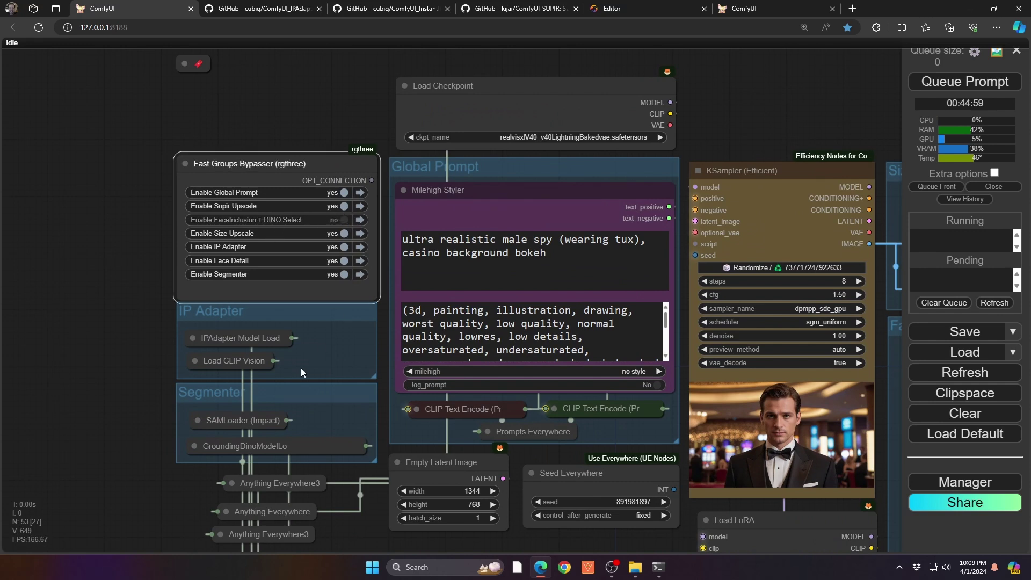
left_click(343, 233)
left_click(348, 246)
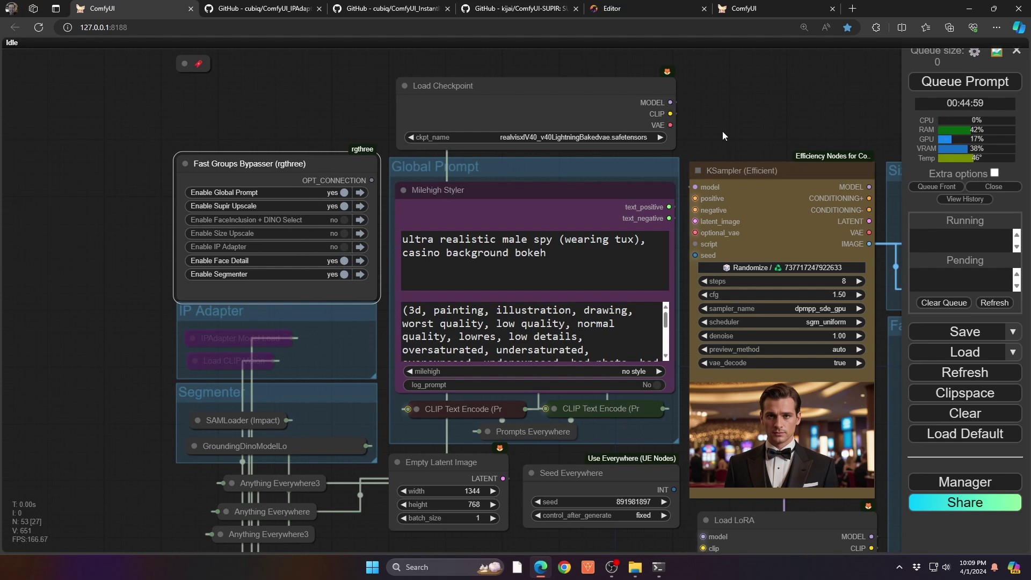
Step: Check the bypassed Size Upscale group beside Face Detail and disable the Supir Upscale group in the Fast Groups Bypasser
left_click_drag(788, 106, 305, 19)
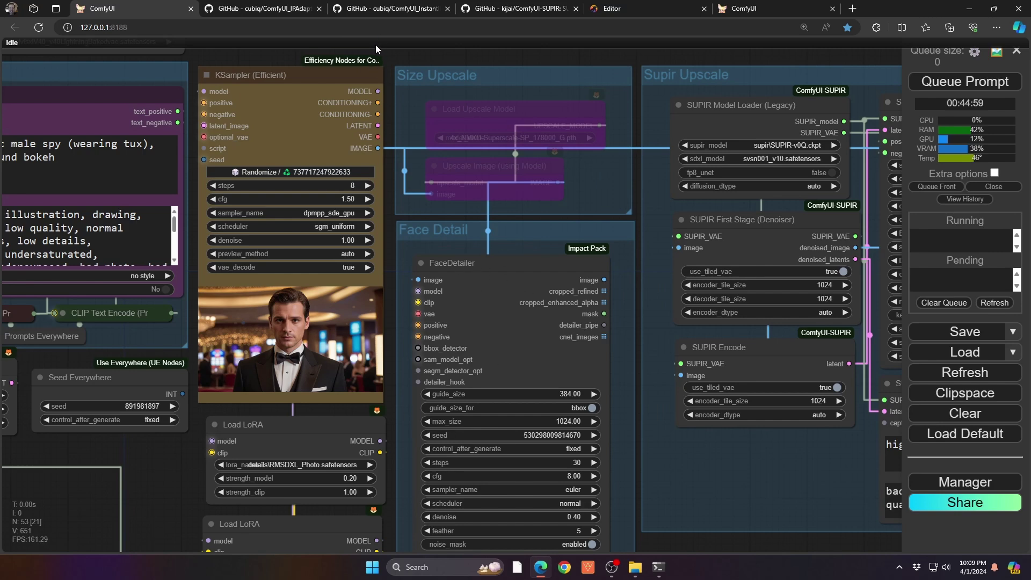
left_click_drag(439, 56, 904, 68)
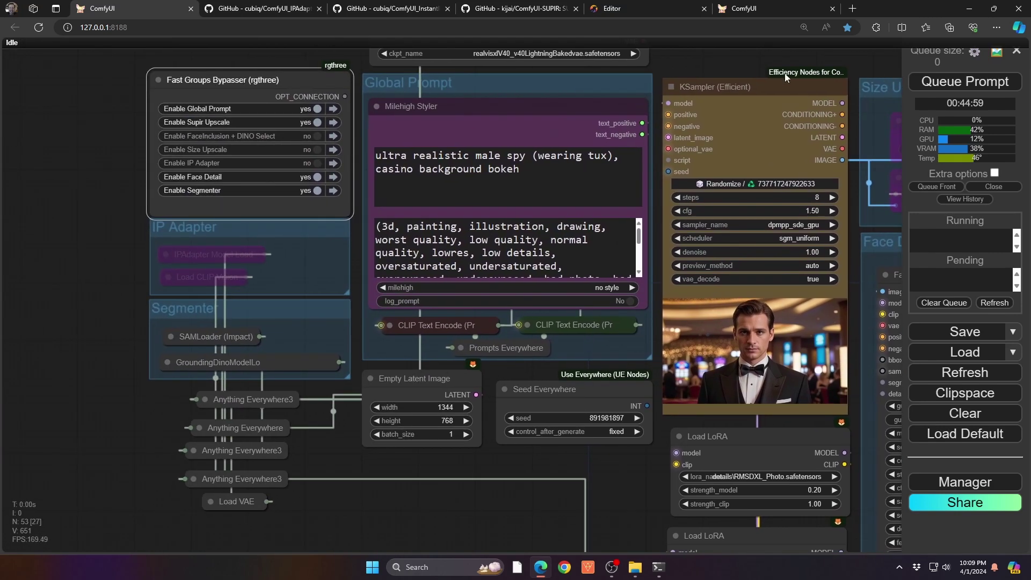
left_click(318, 122)
left_click_drag(626, 461, 579, 509)
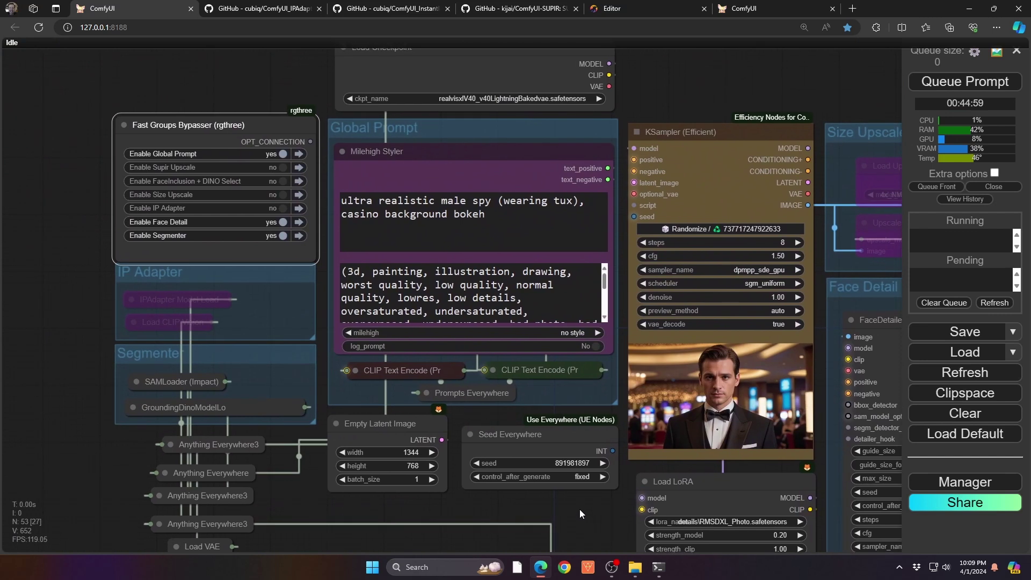